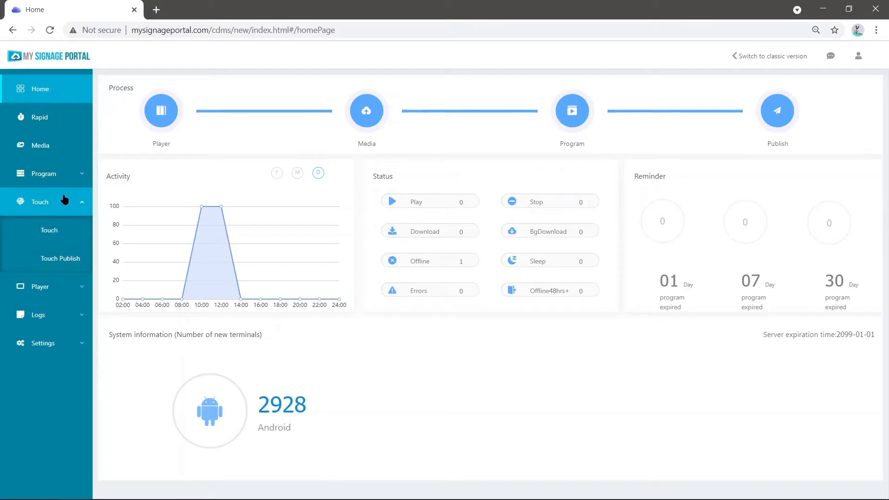
- Create a new touch program named test13242 with Horizontal resolution
{"action": "left_click", "coordinate": [61, 234]}
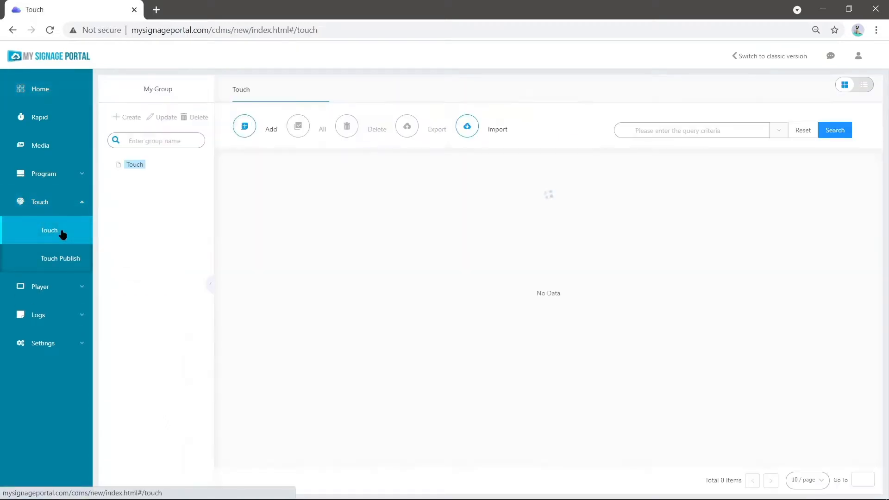
{"action": "left_click", "coordinate": [247, 130]}
{"action": "left_click", "coordinate": [463, 248]}
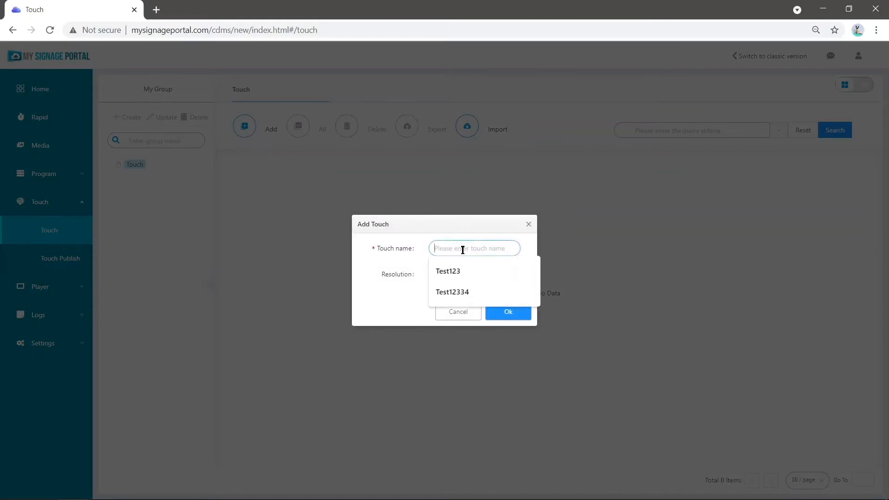
{"action": "type", "text": "test13242"}
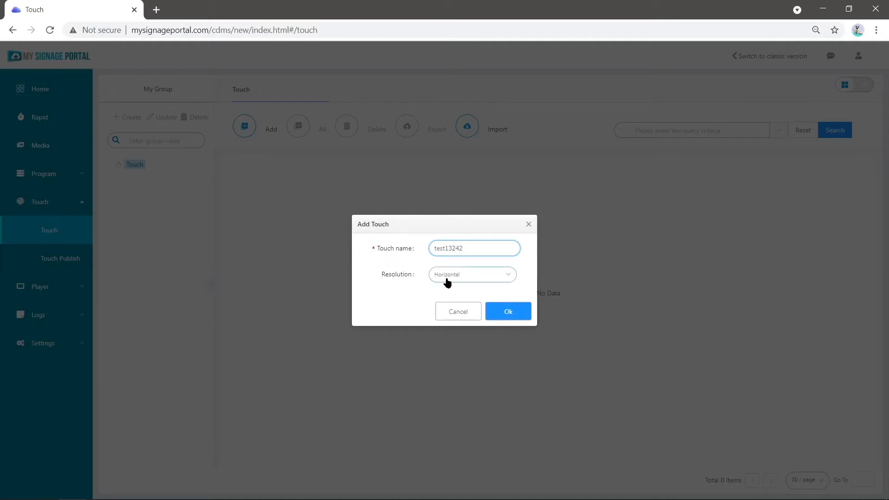
{"action": "left_click", "coordinate": [472, 281]}
{"action": "left_click", "coordinate": [466, 293]}
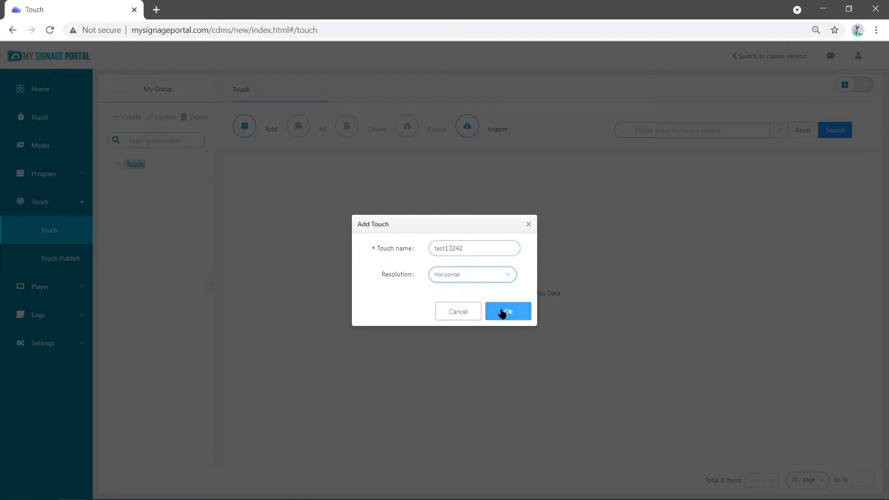
{"action": "left_click", "coordinate": [503, 312]}
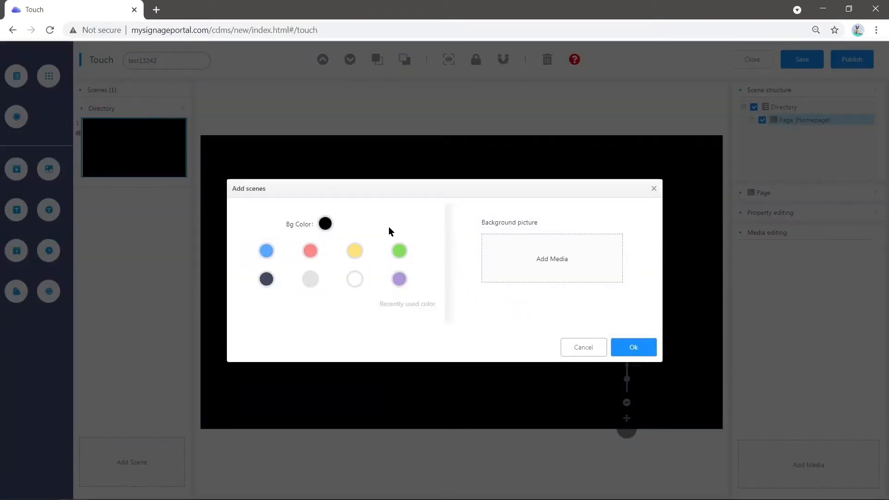
- Try several preset background colours for the first scene and settle on purple
{"action": "left_click", "coordinate": [311, 253]}
{"action": "left_click", "coordinate": [311, 280]}
{"action": "left_click", "coordinate": [353, 280]}
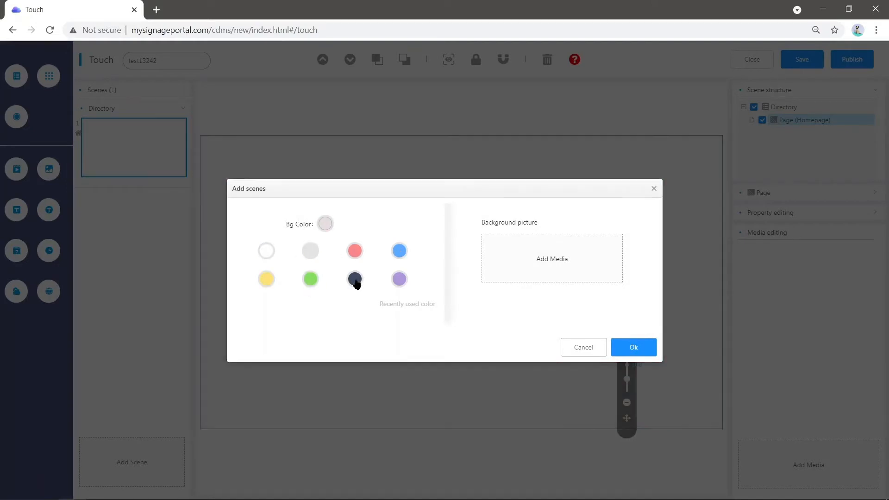
{"action": "left_click", "coordinate": [399, 251]}
{"action": "left_click", "coordinate": [401, 281]}
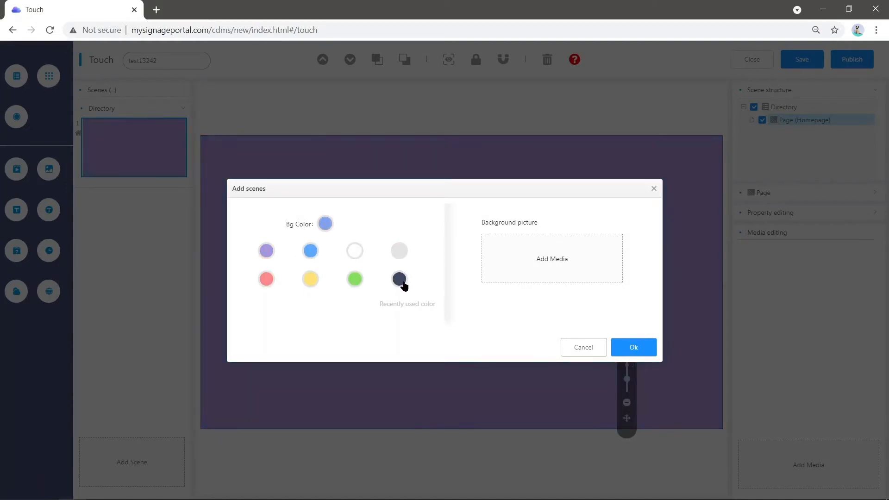
- Select home-bg.jpg from the Touch picture folder as the scene's background picture
{"action": "left_click", "coordinate": [518, 257]}
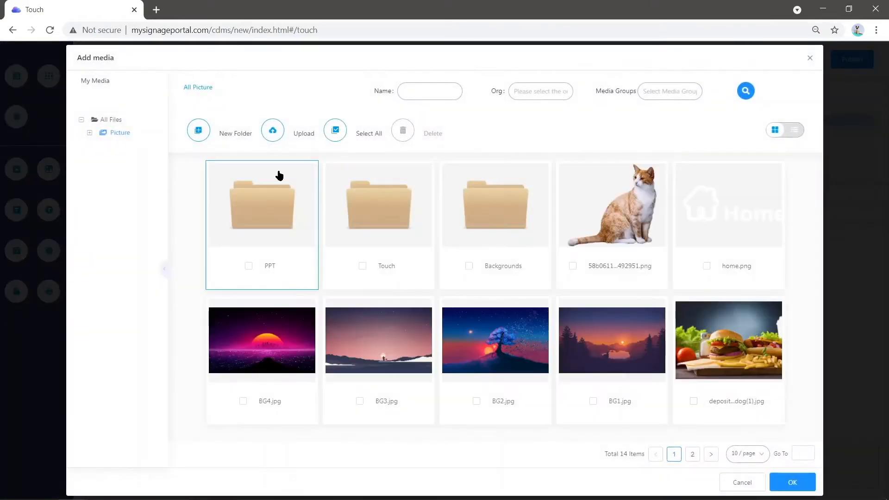
{"action": "double_click", "coordinate": [377, 194]}
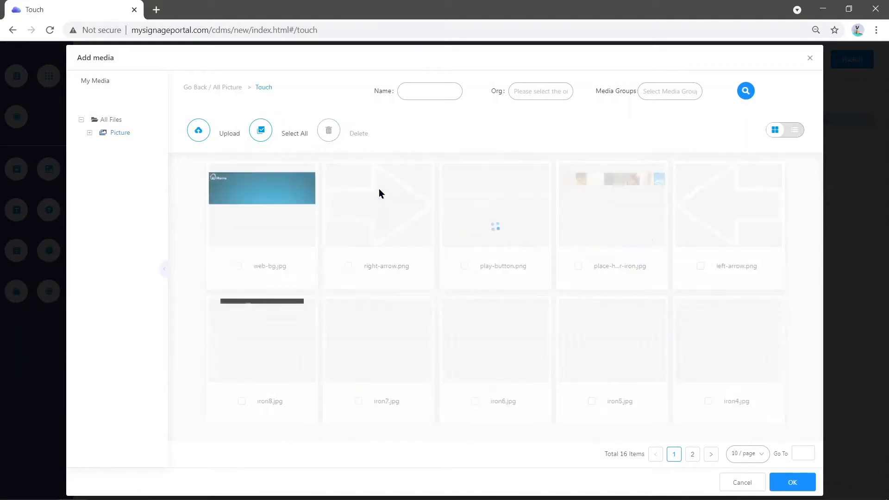
{"action": "left_click", "coordinate": [693, 454]}
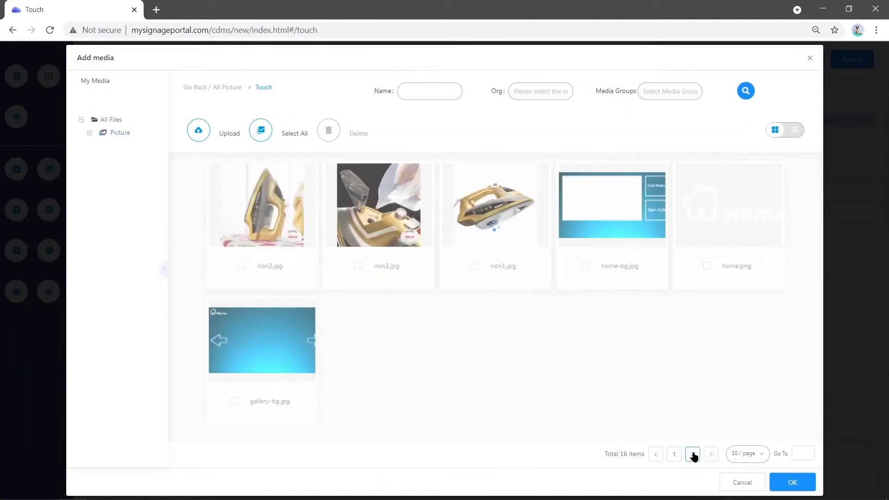
{"action": "left_click", "coordinate": [599, 215]}
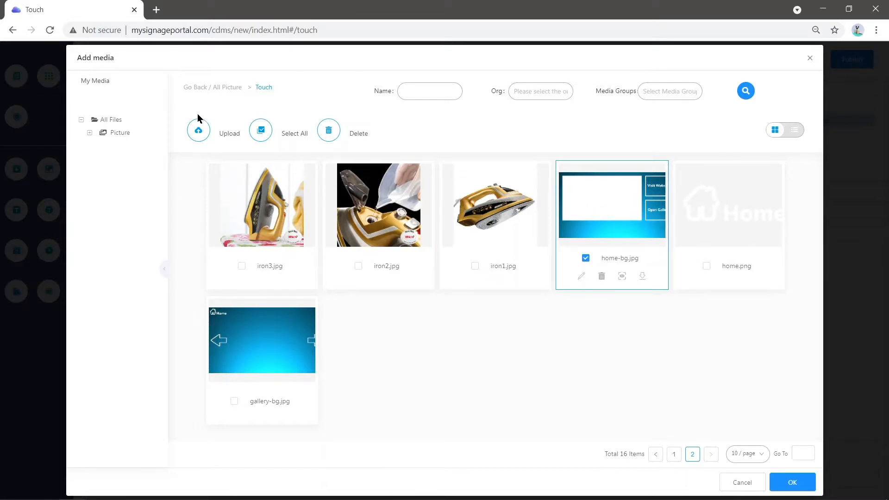
{"action": "left_click", "coordinate": [199, 133]}
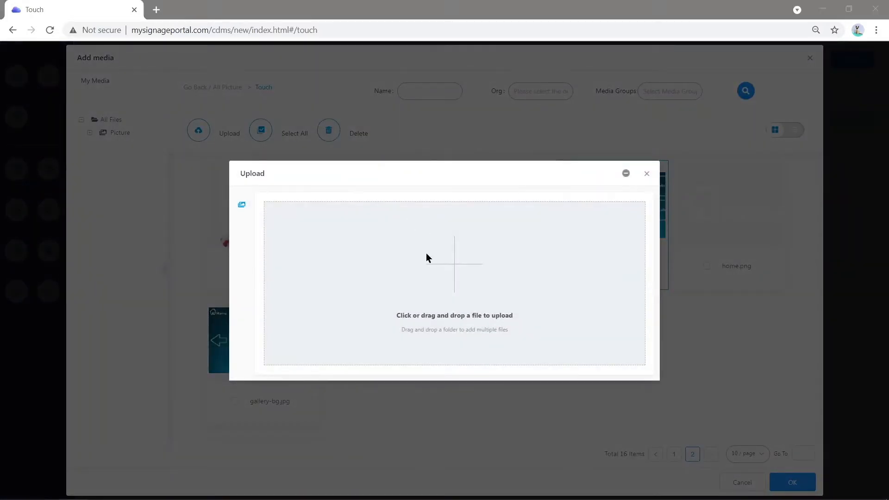
{"action": "left_click", "coordinate": [425, 254]}
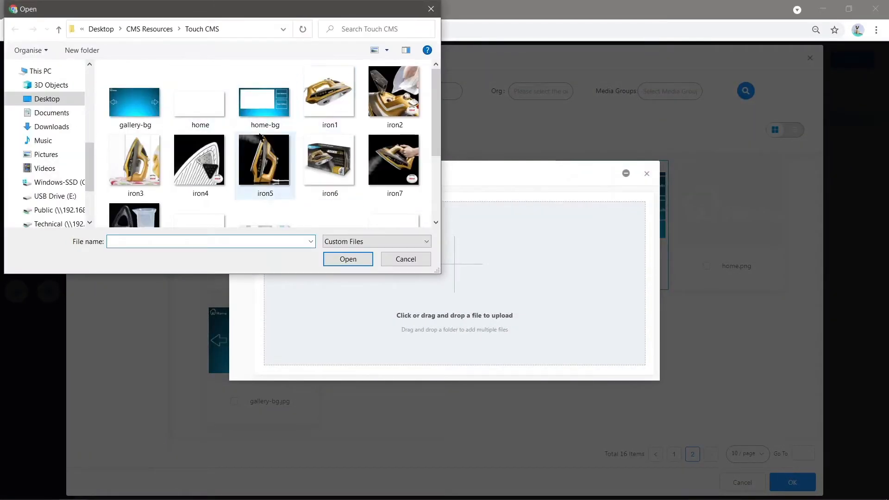
{"action": "left_click", "coordinate": [421, 257]}
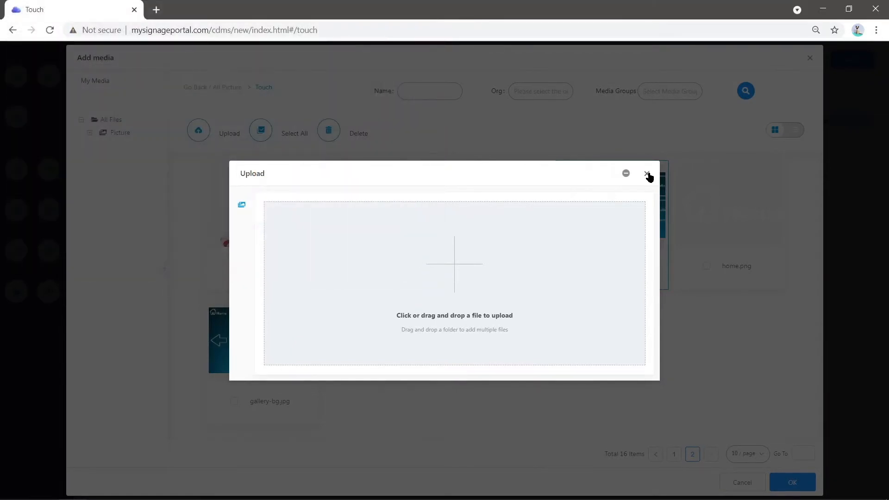
{"action": "left_click", "coordinate": [648, 175]}
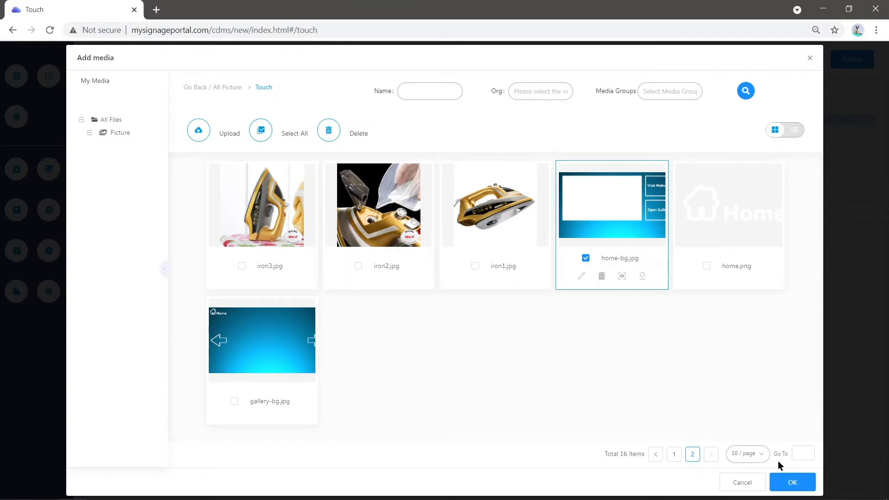
- Apply the selected home-bg.jpg background and finish setting up the first scene
{"action": "left_click", "coordinate": [791, 482]}
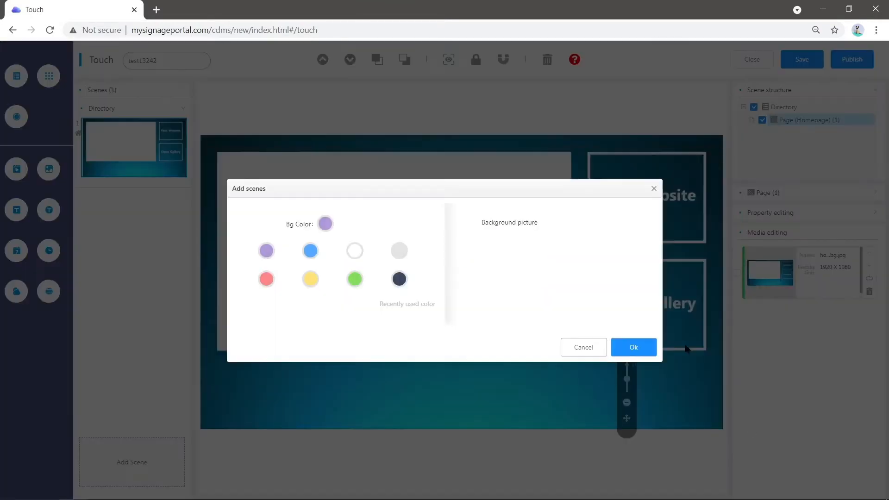
{"action": "left_click", "coordinate": [635, 348]}
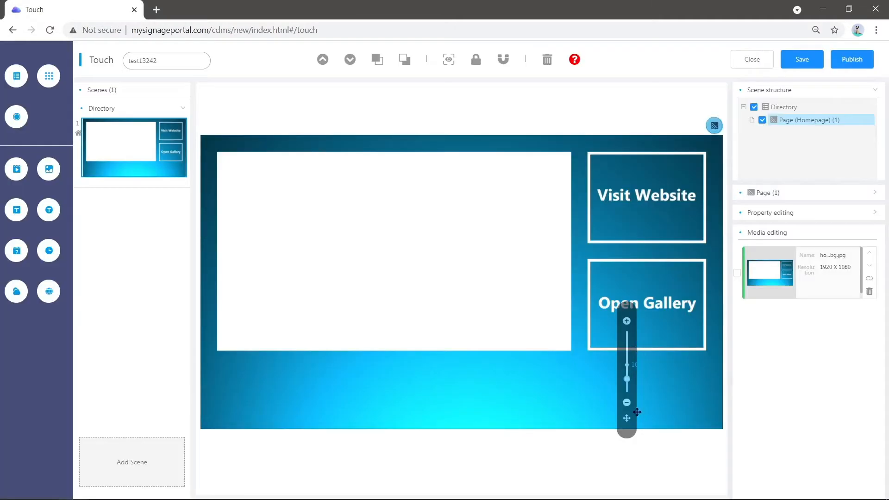
{"action": "left_click_drag", "start_coordinate": [627, 420], "coordinate": [714, 446]}
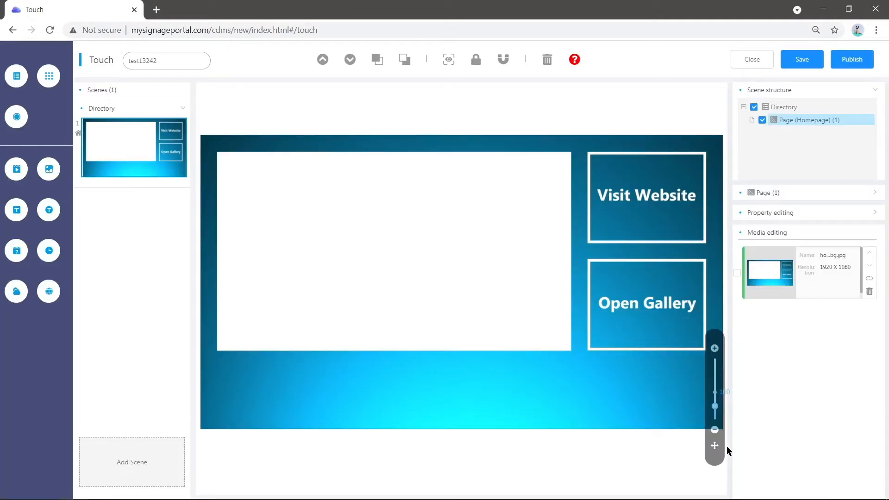
{"action": "mouse_move", "coordinate": [718, 414]}
{"action": "left_mouse_down"}
{"action": "mouse_move", "coordinate": [717, 394]}
{"action": "mouse_move", "coordinate": [724, 412]}
{"action": "left_mouse_up"}
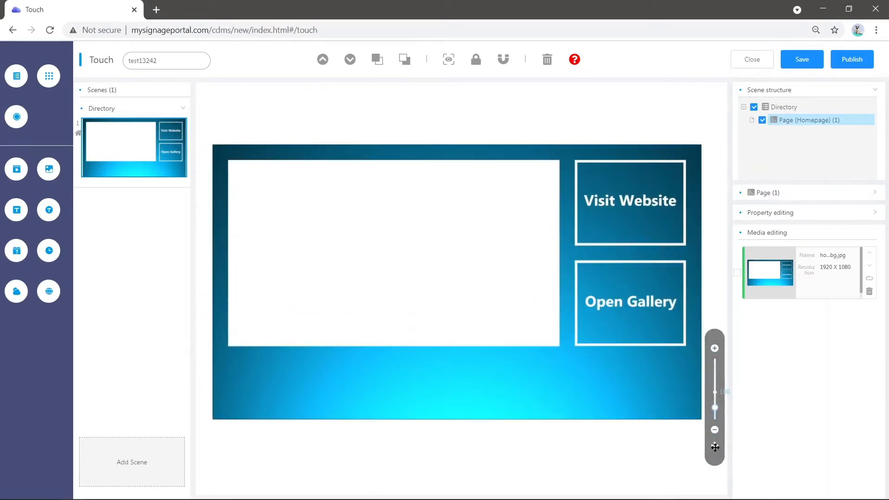
- Rename the first scene's page as Homepage in the scene structure
{"action": "mouse_move", "coordinate": [101, 126]}
{"action": "right_click", "coordinate": [795, 123]}
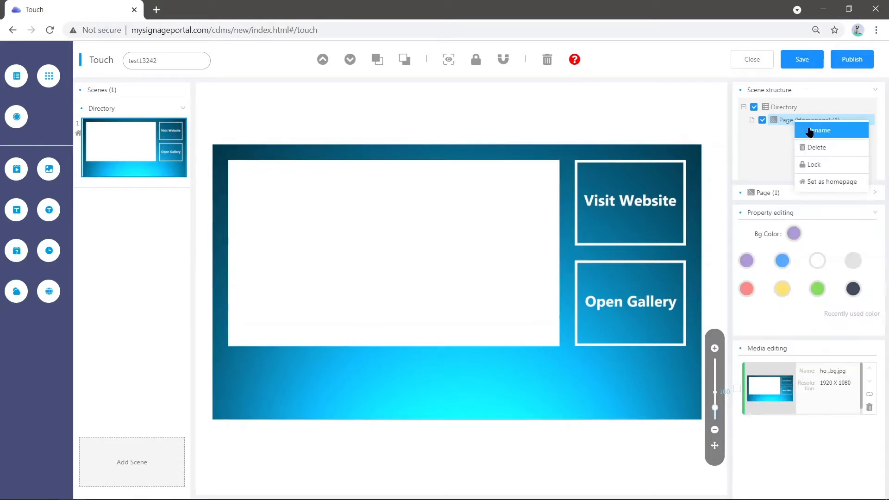
{"action": "left_click", "coordinate": [807, 129]}
{"action": "left_click", "coordinate": [471, 260]}
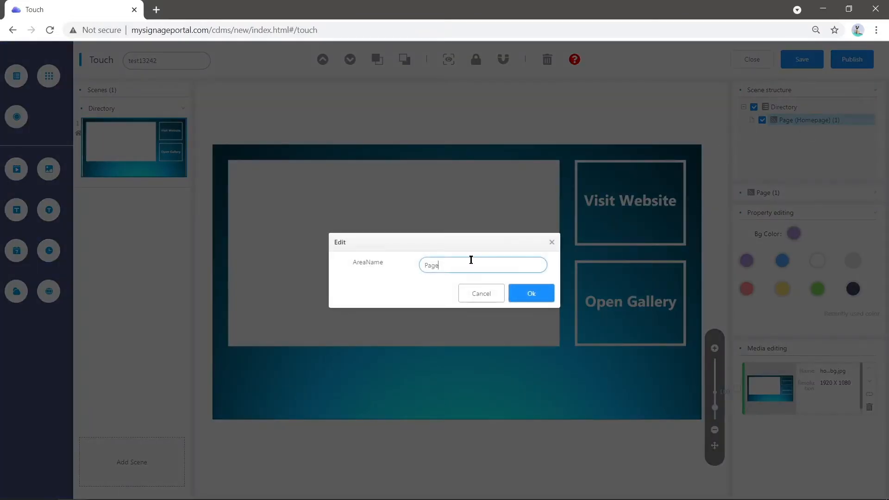
{"action": "key", "text": "BackSpace"}
{"action": "key", "text": "BackSpace"}
{"action": "type", "text": "Ho"}
{"action": "left_click", "coordinate": [536, 295]}
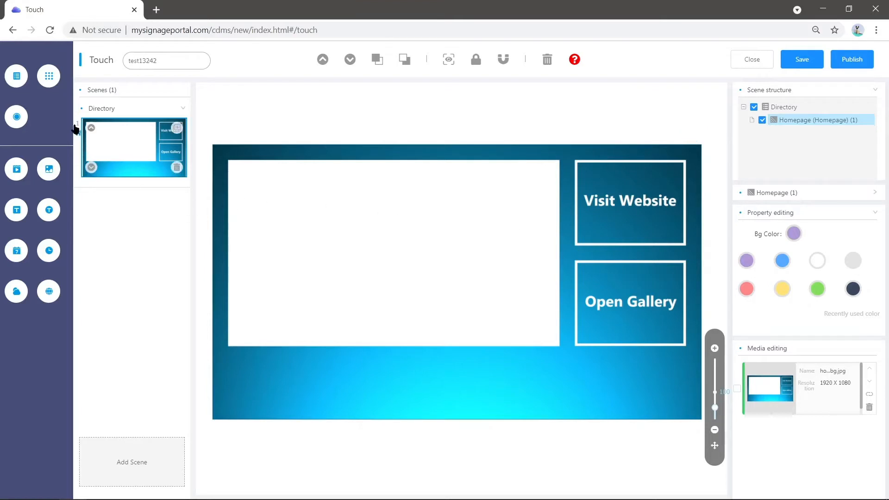
- Add a button area to the homepage and fit it over the Visit Website box
{"action": "left_click", "coordinate": [17, 116]}
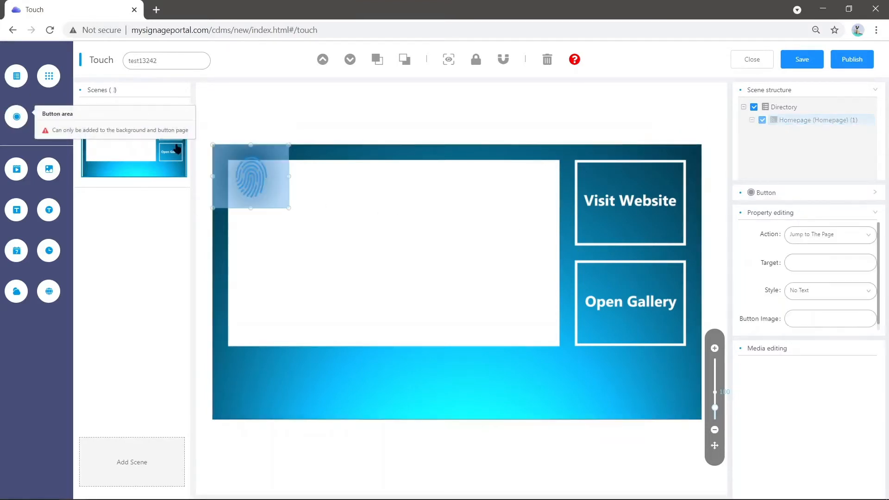
{"action": "left_click_drag", "start_coordinate": [269, 190], "coordinate": [684, 241]}
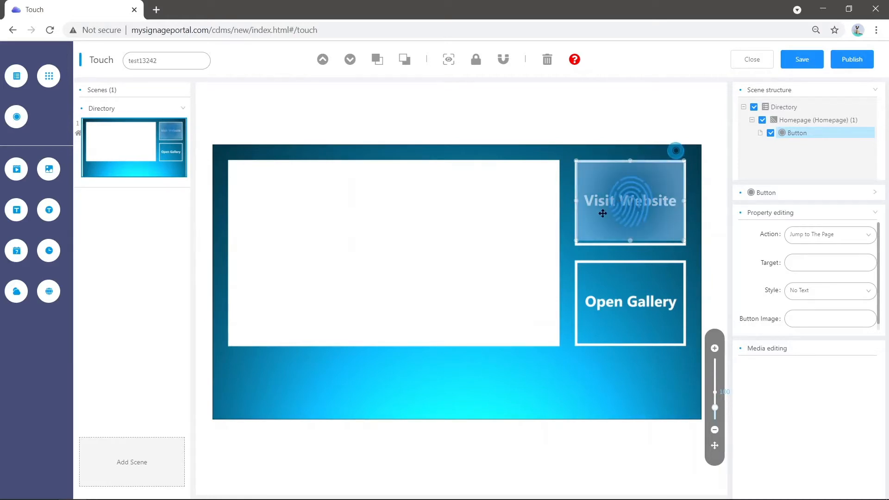
{"action": "left_click", "coordinate": [590, 231]}
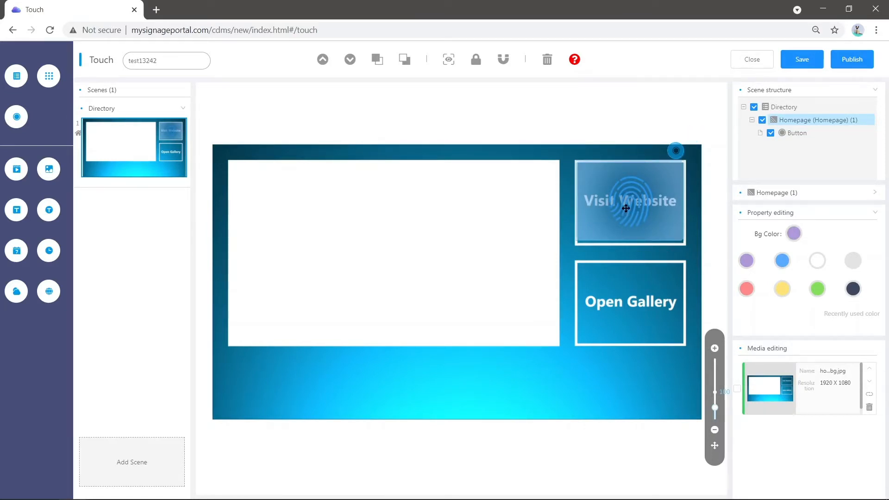
{"action": "left_click", "coordinate": [635, 230]}
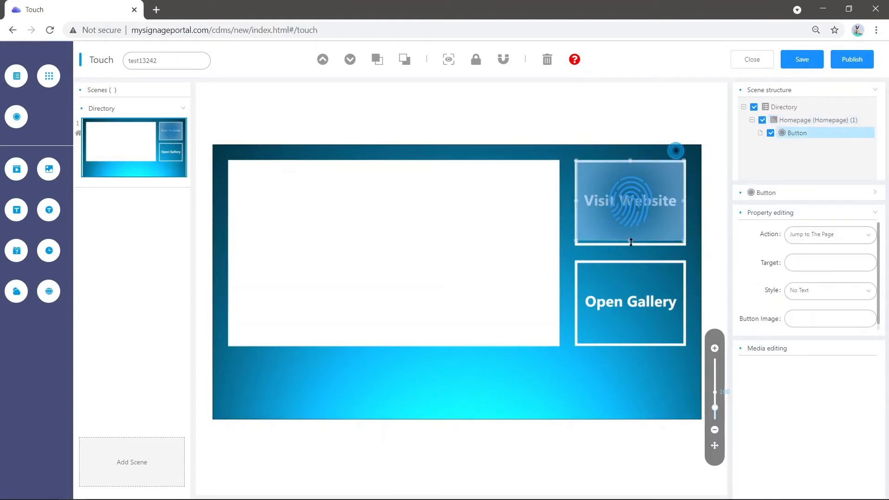
{"action": "left_click", "coordinate": [618, 253]}
{"action": "left_click", "coordinate": [644, 214]}
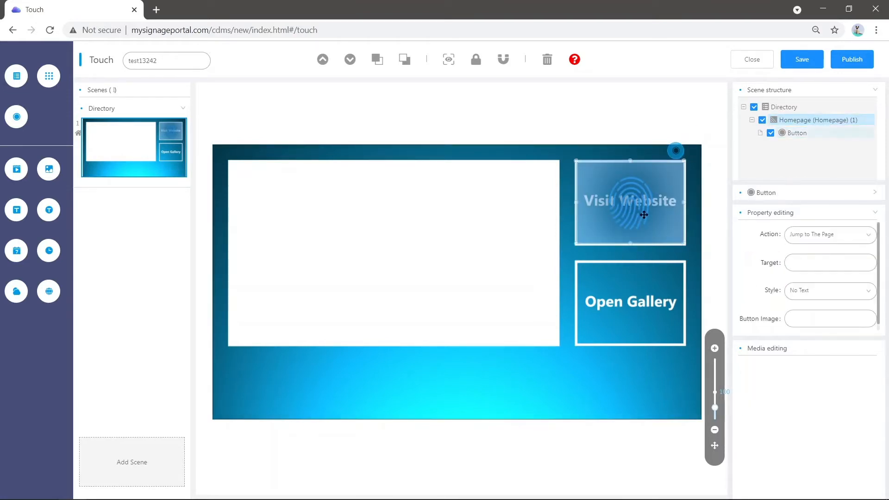
- Add a second button area to the homepage and fit it over the Open Gallery box
{"action": "left_click", "coordinate": [17, 116]}
{"action": "left_click_drag", "start_coordinate": [248, 174], "coordinate": [608, 291]}
{"action": "left_click_drag", "start_coordinate": [654, 323], "coordinate": [685, 346]}
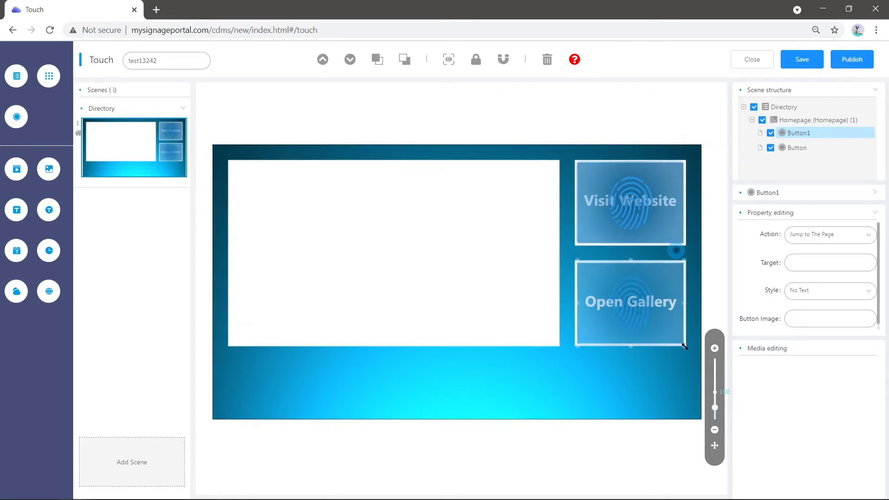
{"action": "left_click", "coordinate": [637, 367]}
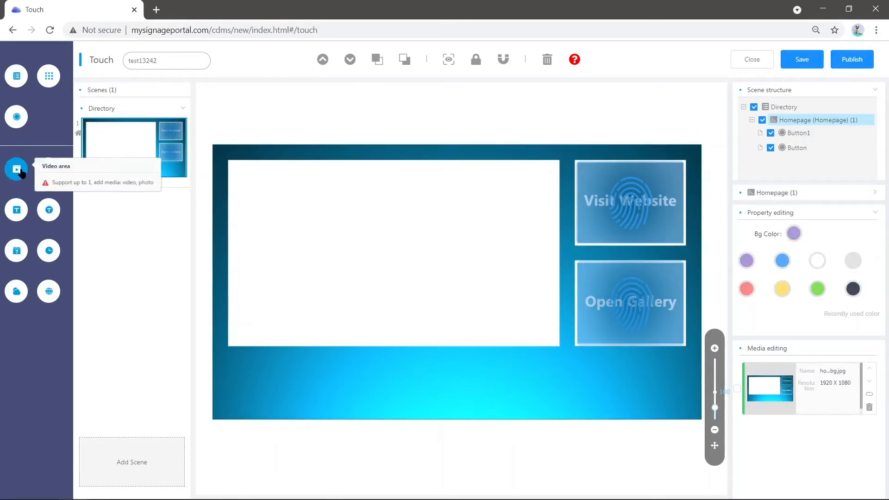
- Add a video area with iron6.jpg from the Touch folder and size it to fill the white box
{"action": "left_click_drag", "start_coordinate": [17, 172], "coordinate": [265, 180]}
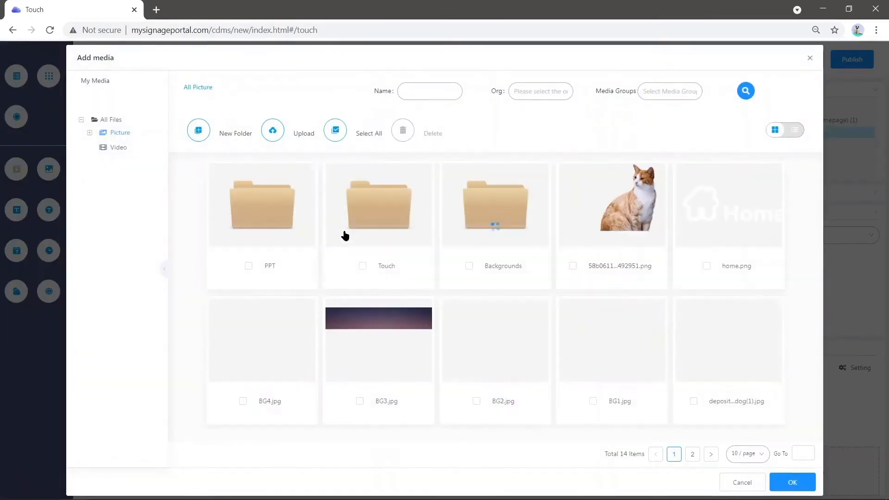
{"action": "double_click", "coordinate": [387, 216]}
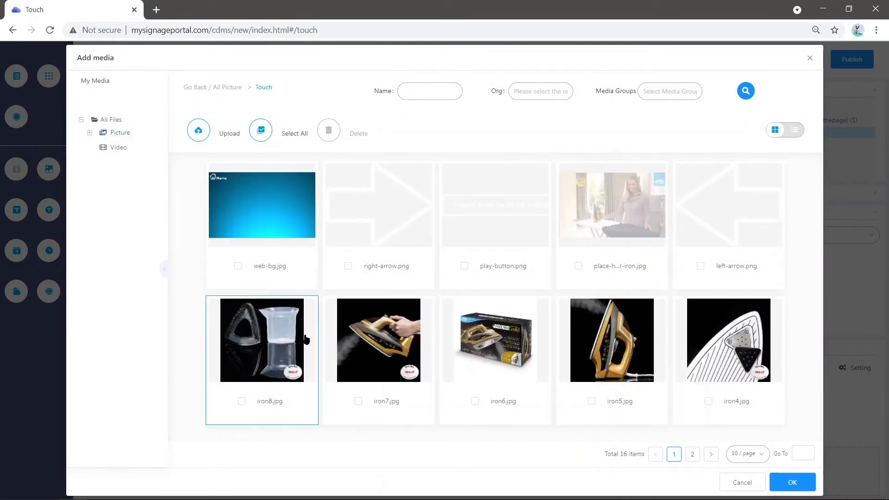
{"action": "left_click", "coordinate": [515, 351]}
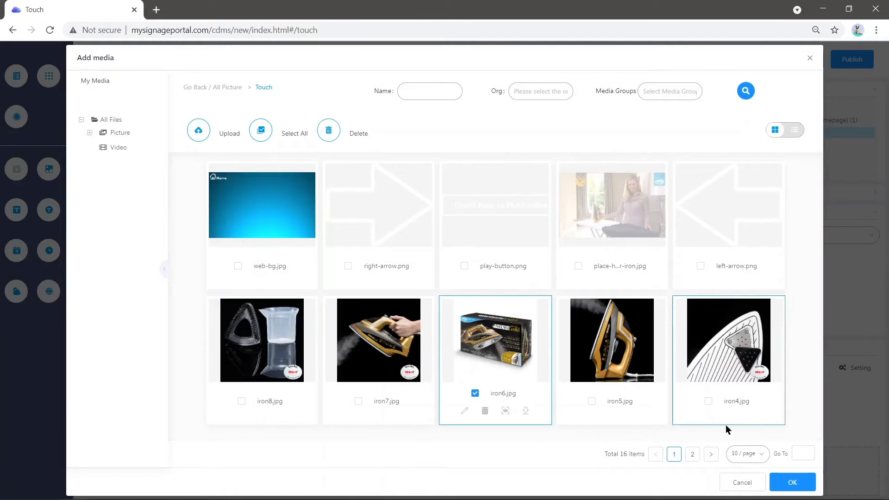
{"action": "left_click", "coordinate": [792, 482]}
{"action": "left_click_drag", "start_coordinate": [257, 189], "coordinate": [559, 346]}
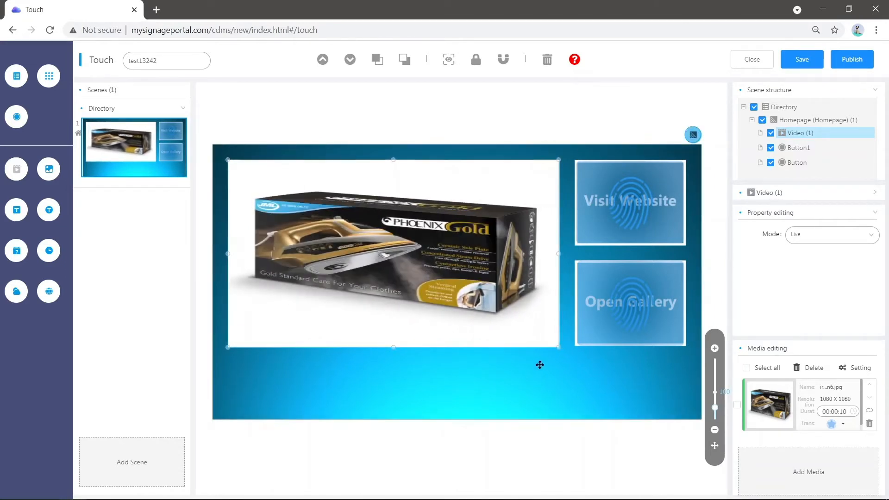
{"action": "left_click", "coordinate": [536, 363]}
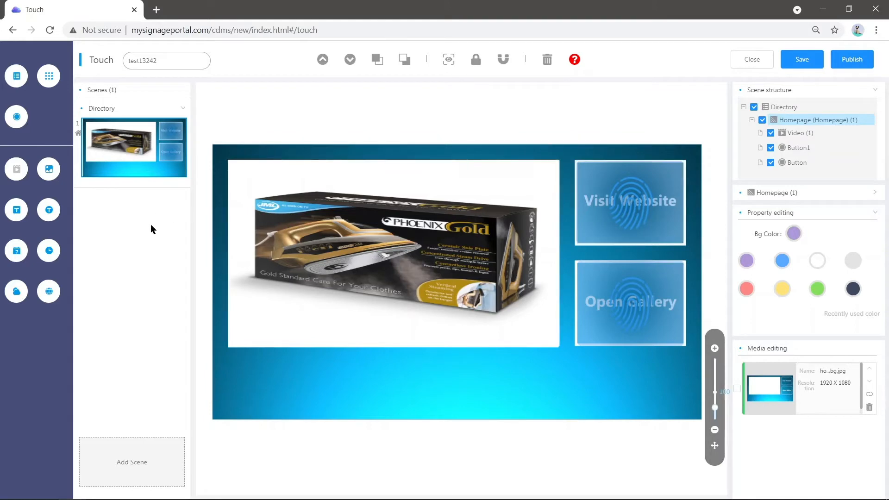
- Add a second scene with a light grey background colour and web-bg.jpg from the Touch folder as its background picture
{"action": "left_click", "coordinate": [148, 460]}
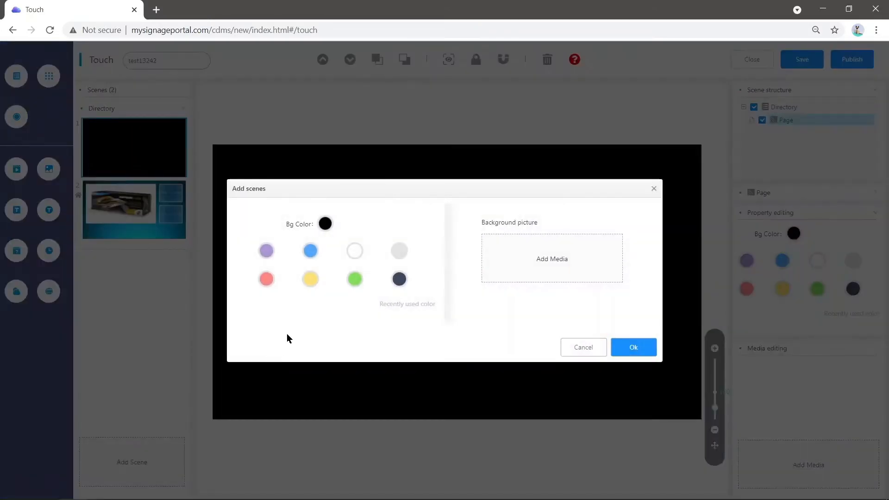
{"action": "left_click", "coordinate": [399, 250]}
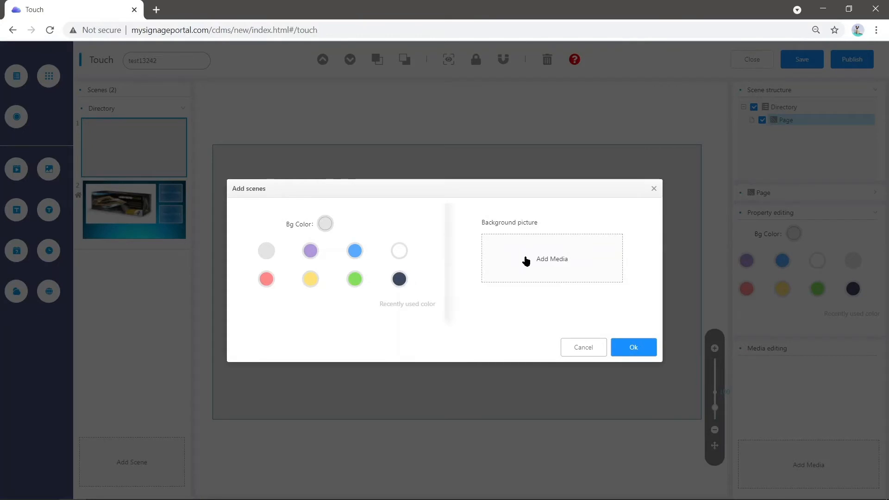
{"action": "left_click", "coordinate": [525, 258]}
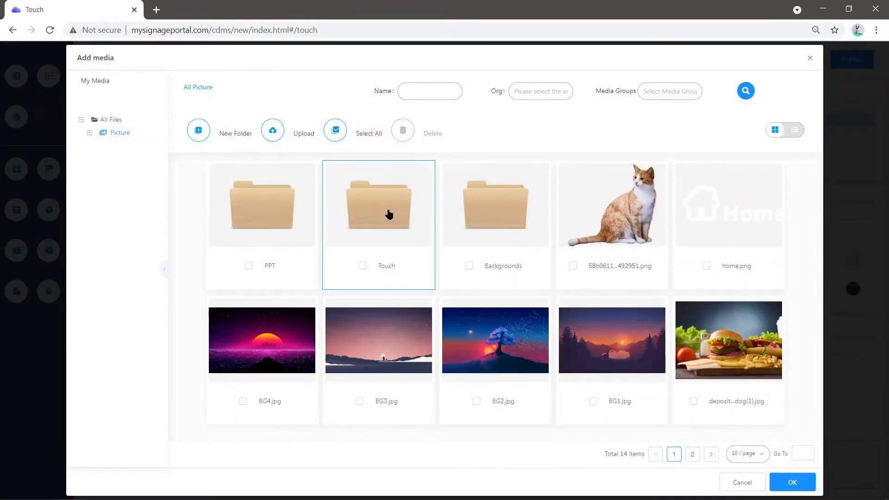
{"action": "double_click", "coordinate": [388, 214]}
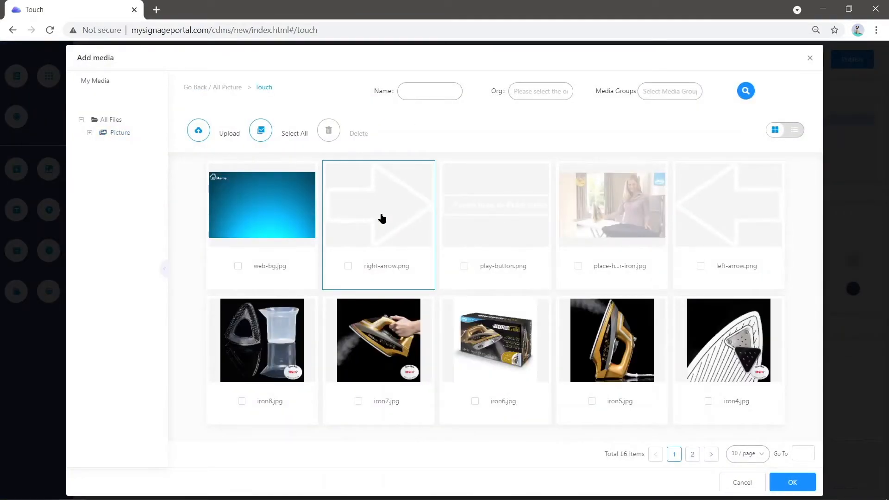
{"action": "left_click", "coordinate": [273, 207]}
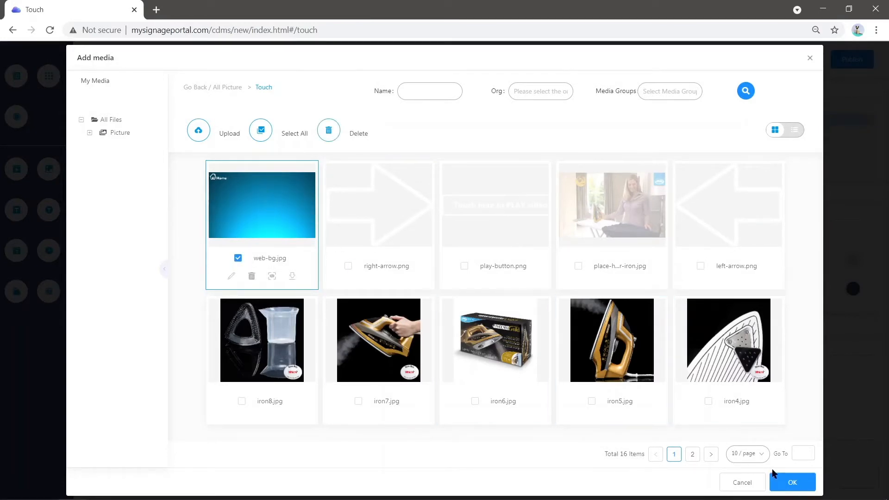
{"action": "left_click", "coordinate": [795, 482]}
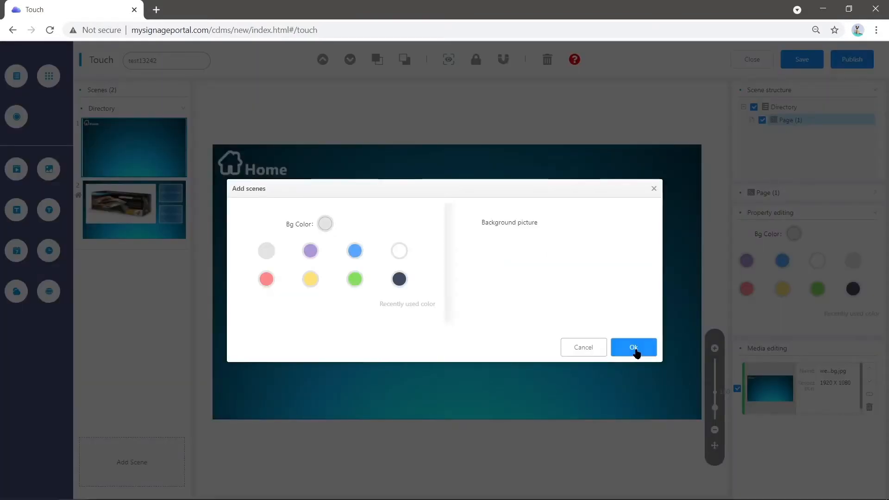
{"action": "left_click", "coordinate": [634, 347]}
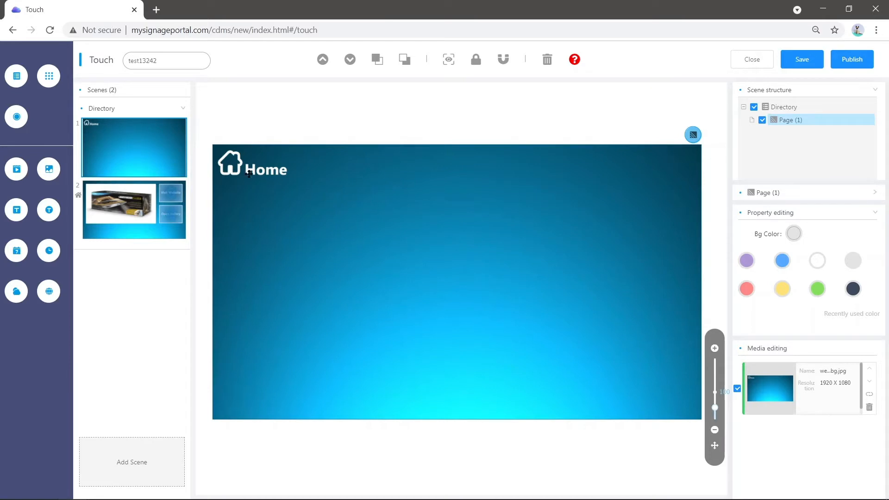
- Add a button area to the new scene and resize it to fit over the Home logo
{"action": "left_click", "coordinate": [17, 120]}
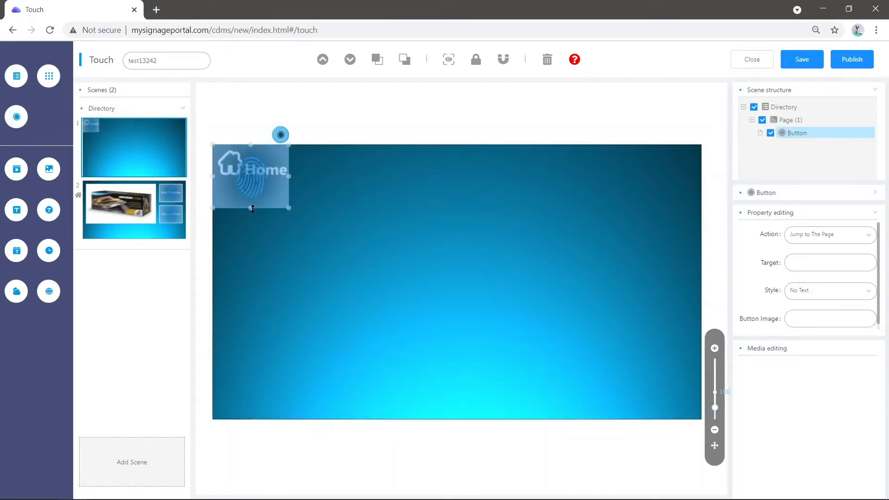
{"action": "left_click_drag", "start_coordinate": [250, 207], "coordinate": [251, 187]}
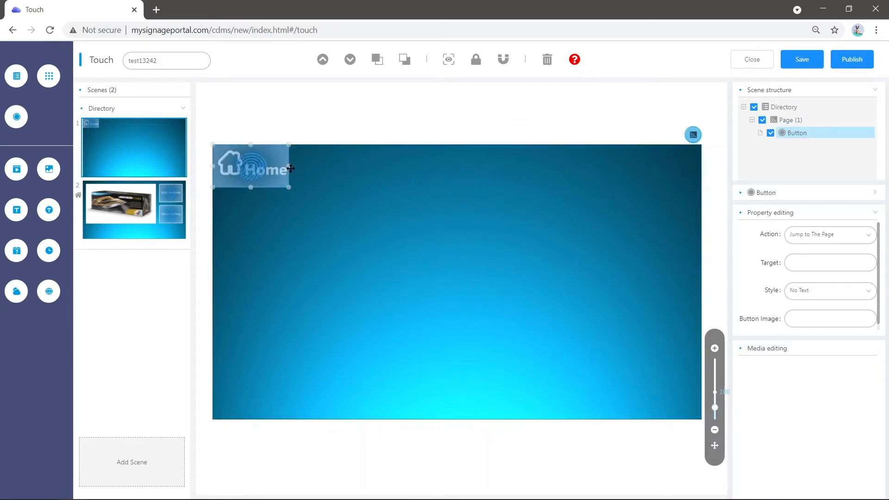
{"action": "left_click_drag", "start_coordinate": [291, 166], "coordinate": [298, 165]}
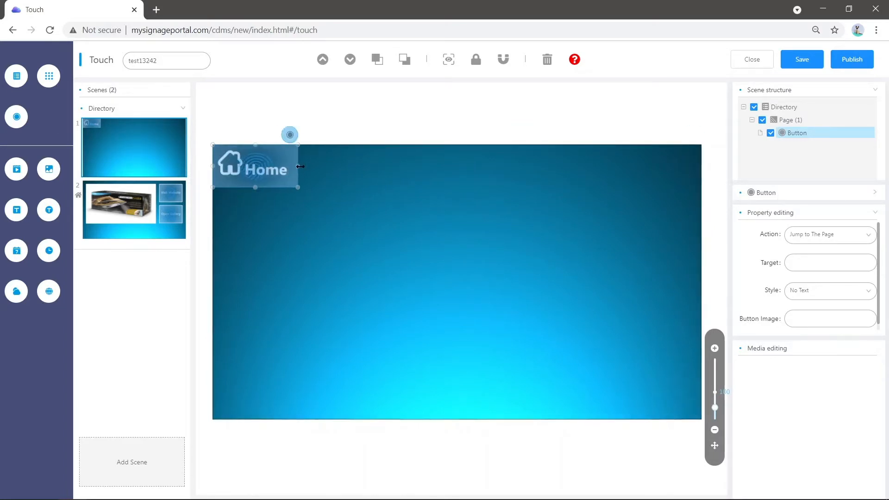
{"action": "left_click", "coordinate": [292, 242]}
- Set the Home button's jump target to the Homepage page
{"action": "left_click", "coordinate": [270, 171]}
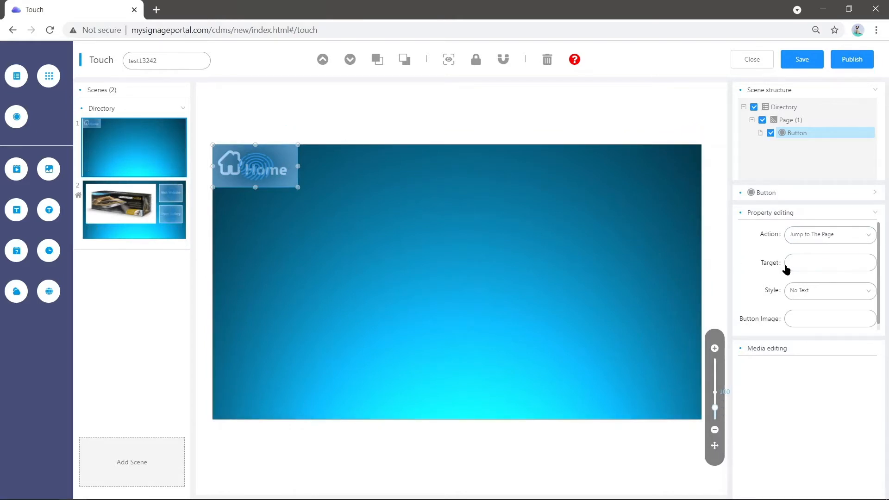
{"action": "left_click", "coordinate": [818, 264]}
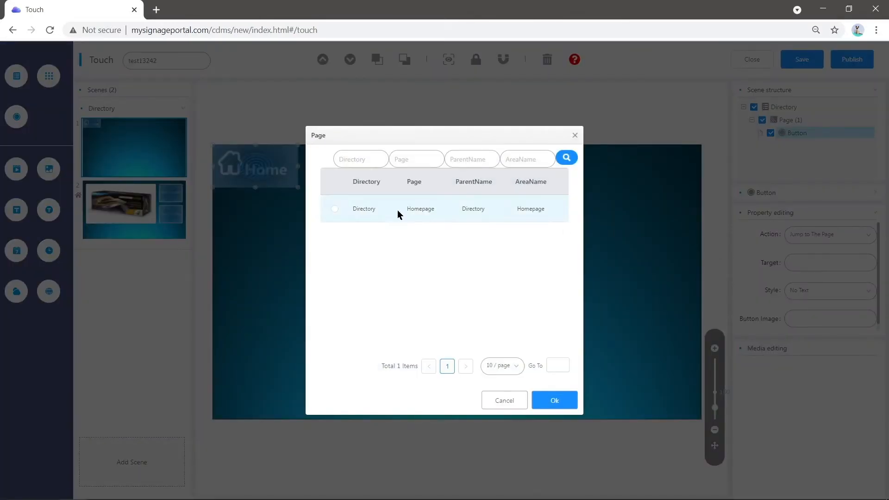
{"action": "left_click", "coordinate": [337, 208]}
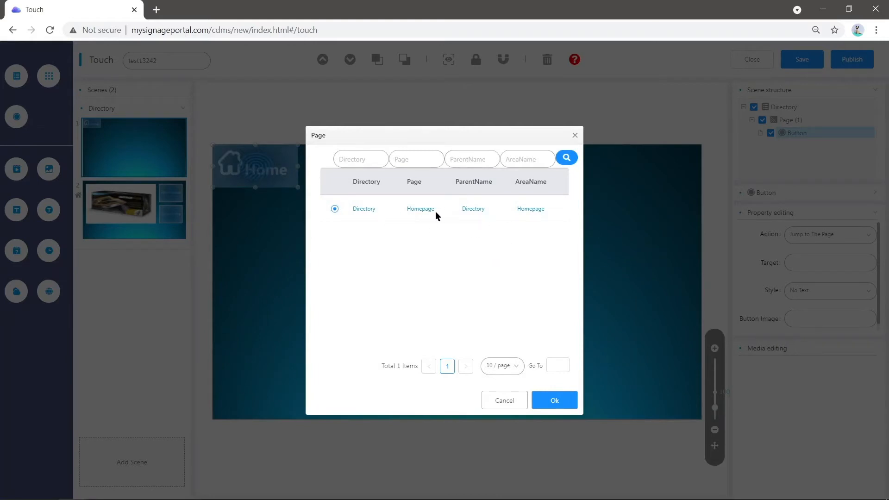
{"action": "left_click", "coordinate": [552, 399]}
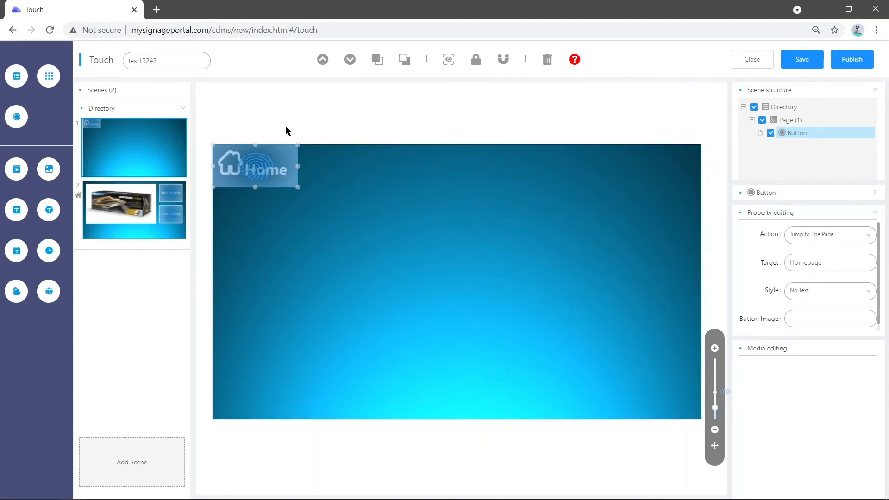
- Rename the second scene's page as Gallery in the scene structure
{"action": "mouse_move", "coordinate": [180, 204]}
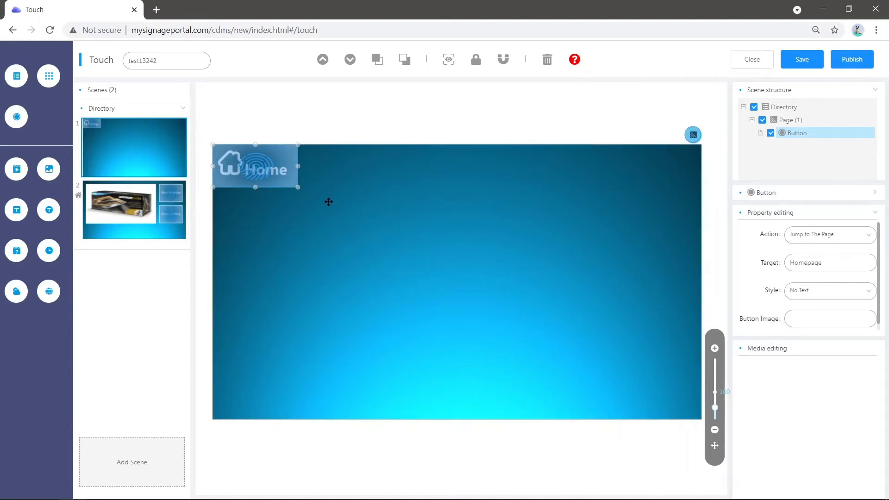
{"action": "left_click", "coordinate": [797, 122]}
{"action": "right_click", "coordinate": [795, 122]}
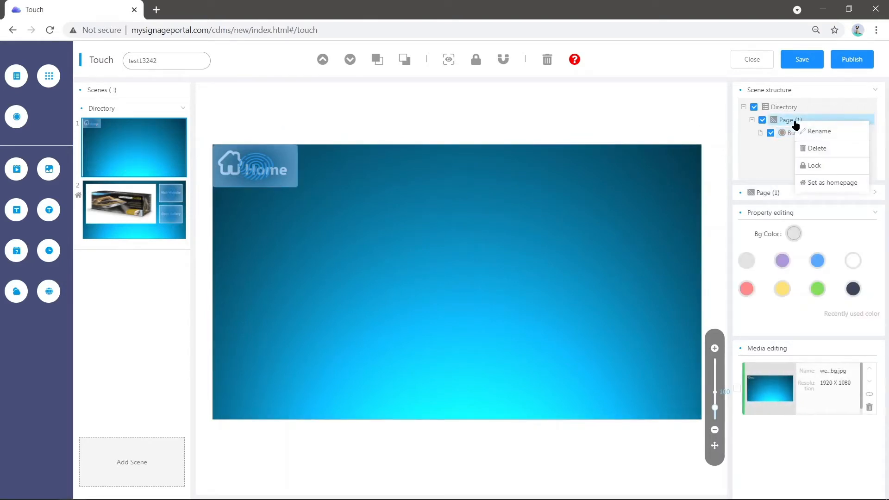
{"action": "left_click", "coordinate": [829, 138]}
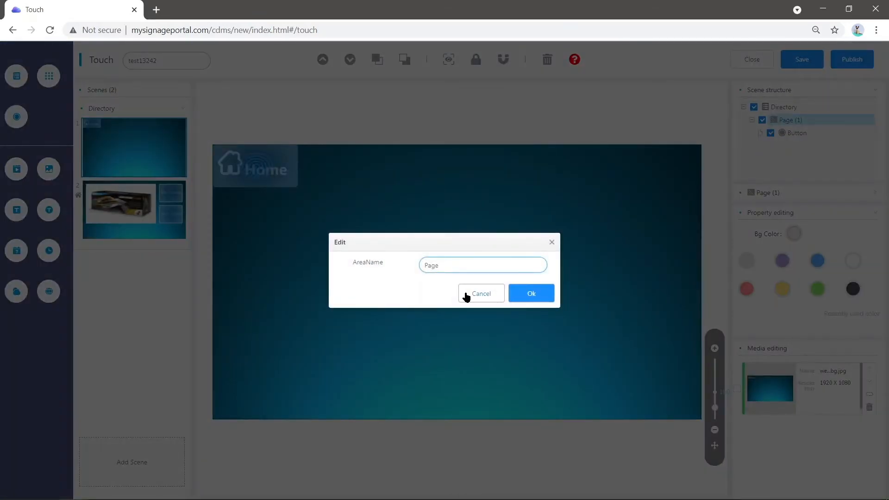
{"action": "key", "text": "BackSpace"}
{"action": "key", "text": "BackSpace"}
{"action": "key", "text": "BackSpace"}
{"action": "type", "text": "Gal"}
{"action": "left_click", "coordinate": [532, 294]}
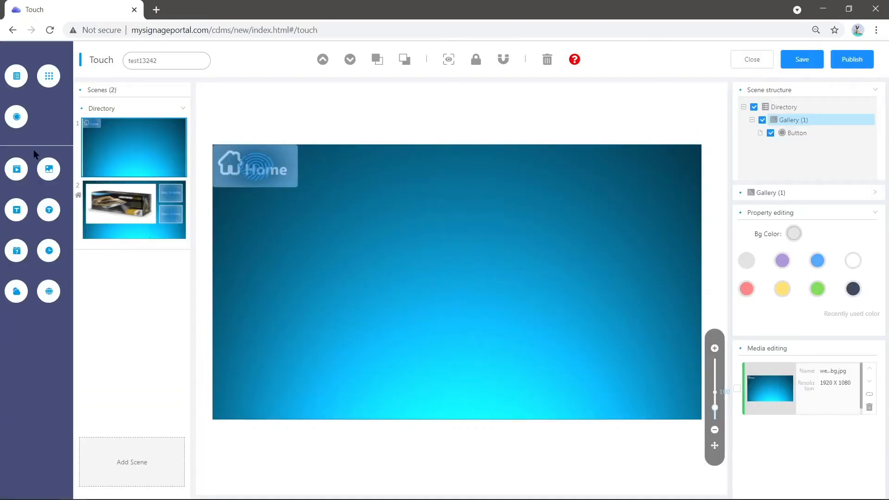
- Add an image area with the burger picture to the Gallery page and enlarge it to about 1286 by 790 in the middle
{"action": "left_click", "coordinate": [50, 171]}
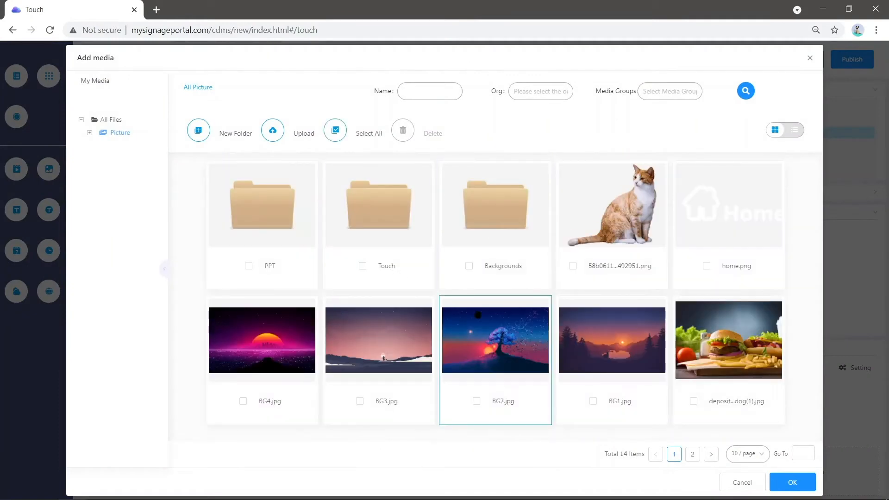
{"action": "left_click", "coordinate": [719, 409]}
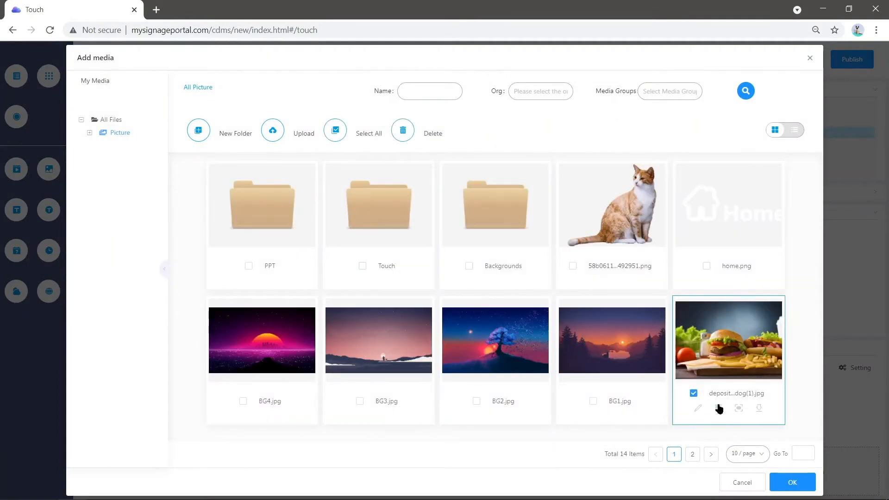
{"action": "left_click", "coordinate": [793, 482]}
{"action": "left_click_drag", "start_coordinate": [304, 212], "coordinate": [634, 398]}
{"action": "left_click_drag", "start_coordinate": [487, 315], "coordinate": [479, 317]}
{"action": "left_click_drag", "start_coordinate": [627, 299], "coordinate": [630, 299]}
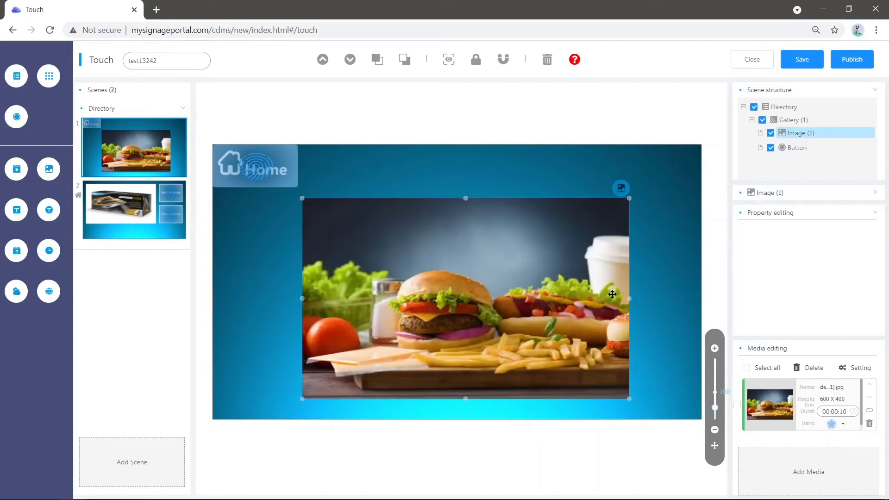
- Show the image area's position and size values and nudge the image up to about X 351, Y 206
{"action": "left_click", "coordinate": [803, 195]}
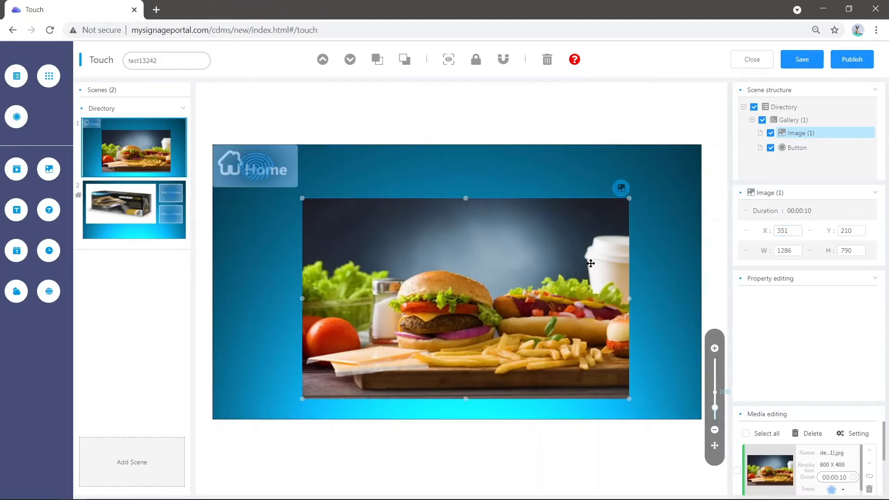
{"action": "left_click_drag", "start_coordinate": [589, 264], "coordinate": [589, 262]}
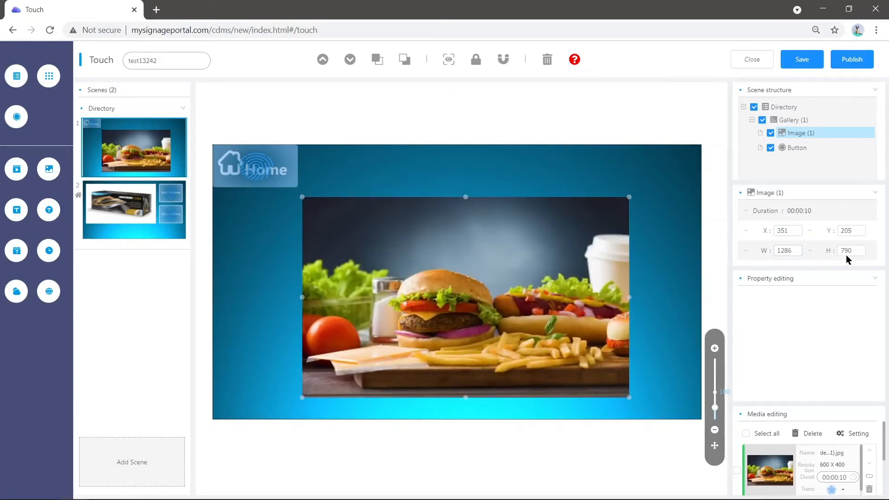
{"action": "left_click_drag", "start_coordinate": [500, 246], "coordinate": [501, 246]}
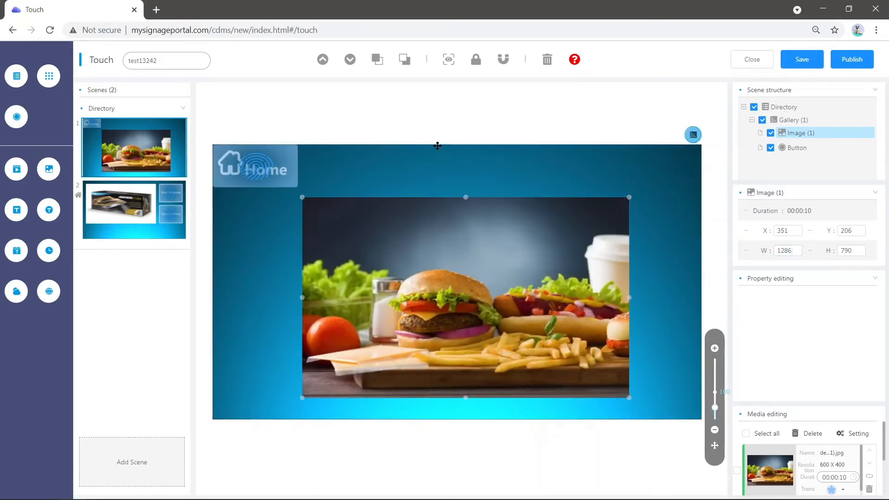
{"action": "left_click", "coordinate": [417, 159]}
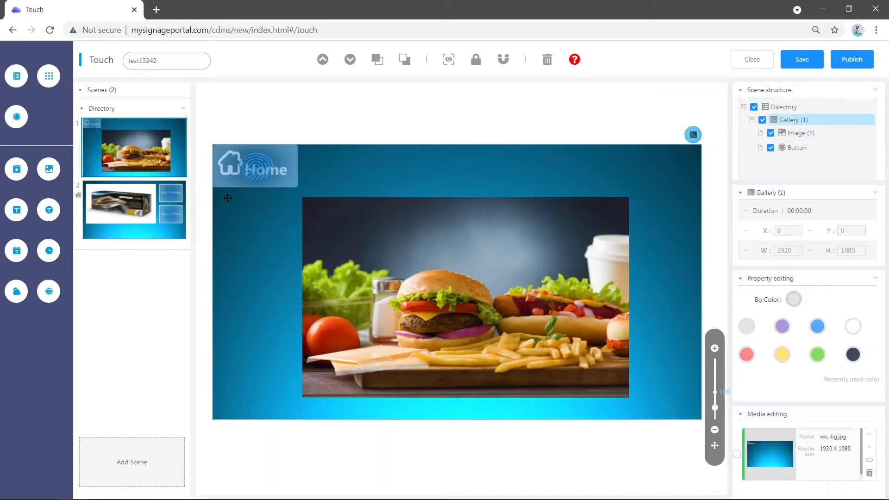
- On the homepage scene, set the Open Gallery button's jump target to the Gallery page
{"action": "left_click", "coordinate": [159, 226]}
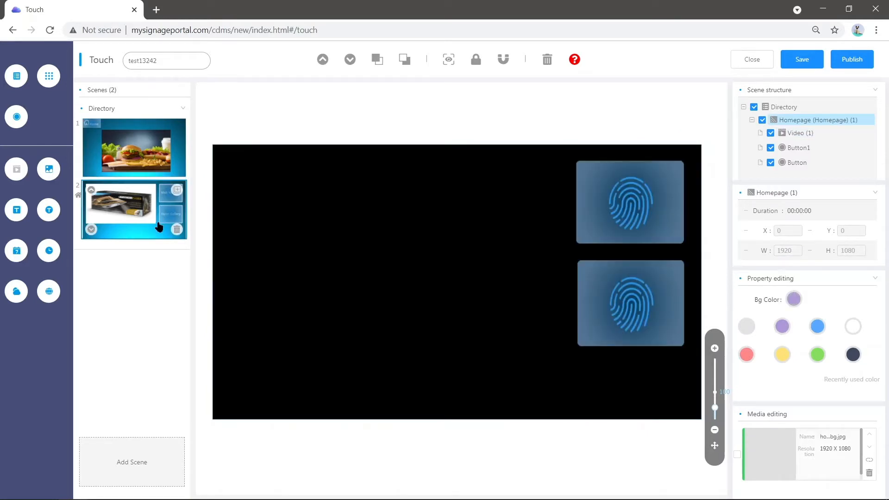
{"action": "left_click", "coordinate": [610, 188]}
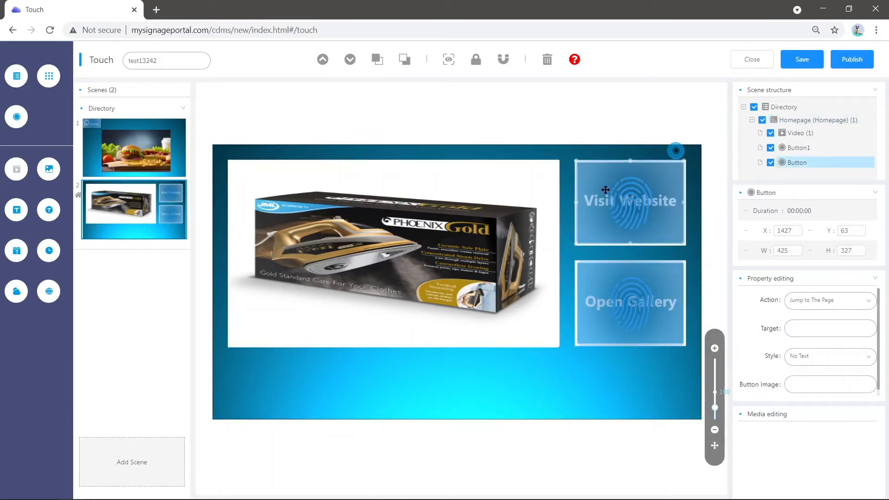
{"action": "left_click", "coordinate": [634, 308]}
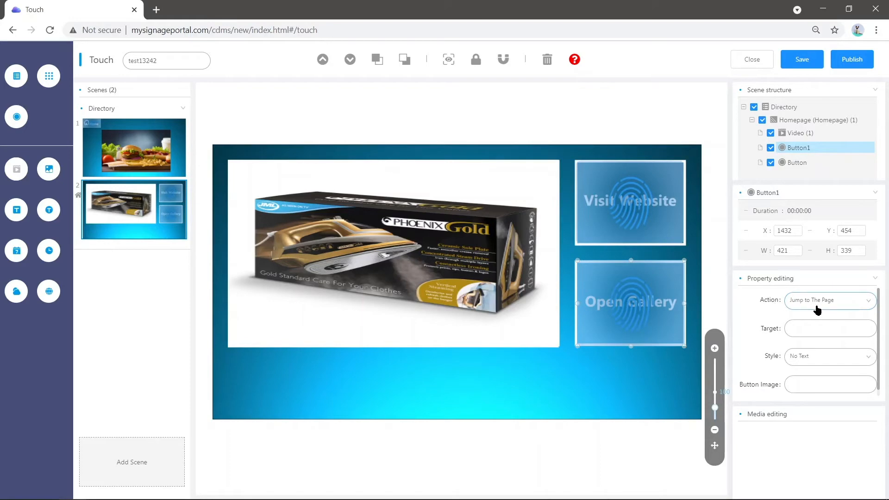
{"action": "left_click", "coordinate": [804, 336]}
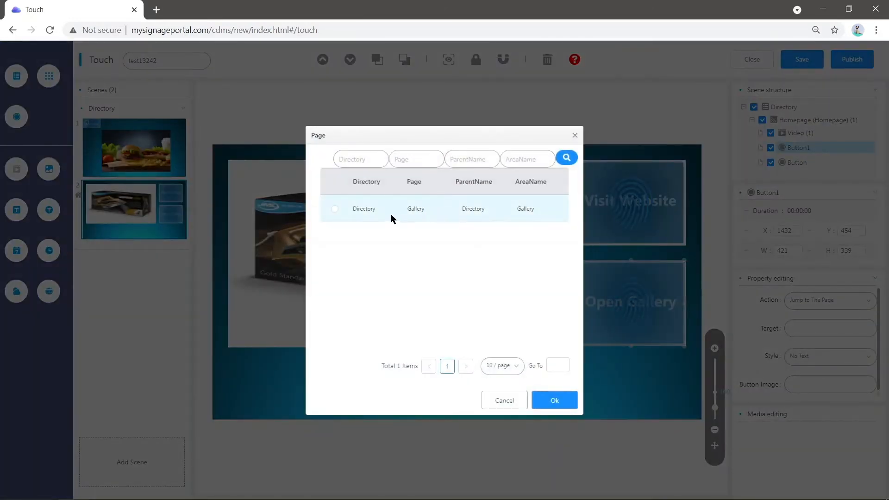
{"action": "left_click", "coordinate": [379, 212]}
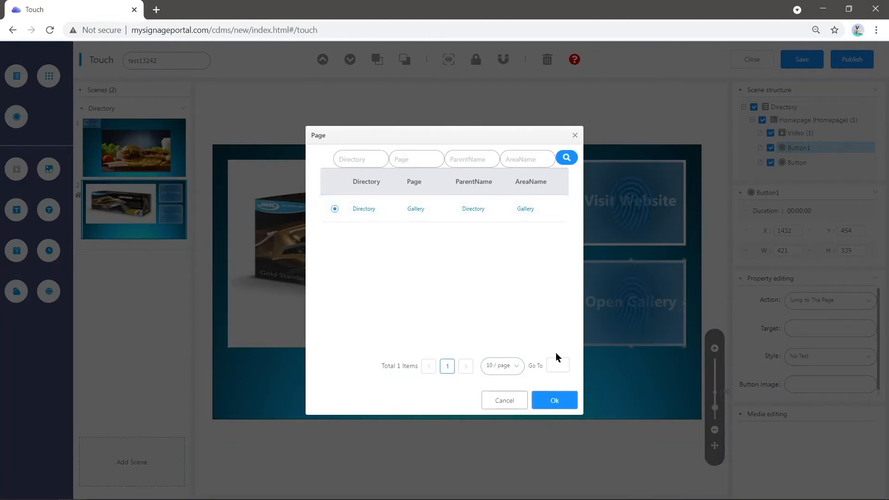
{"action": "left_click", "coordinate": [558, 399]}
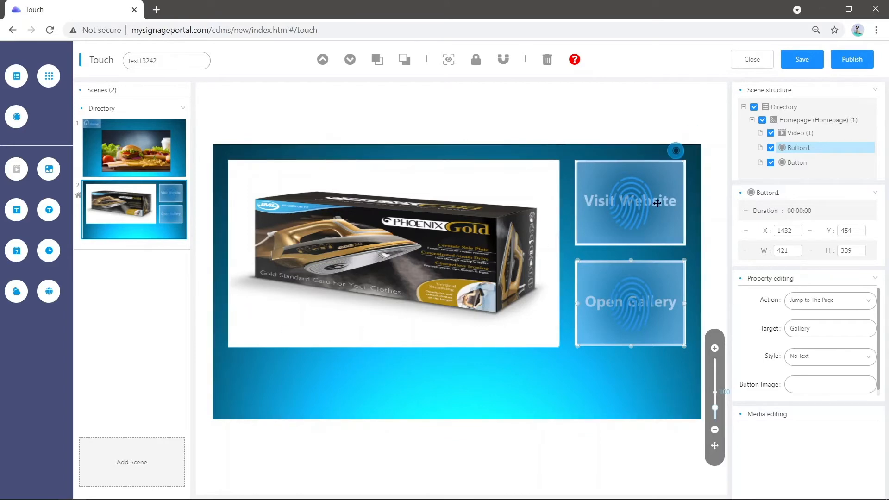
- Add a new scene with web-bg.jpg from the Touch folder as its background picture
{"action": "left_click", "coordinate": [164, 458]}
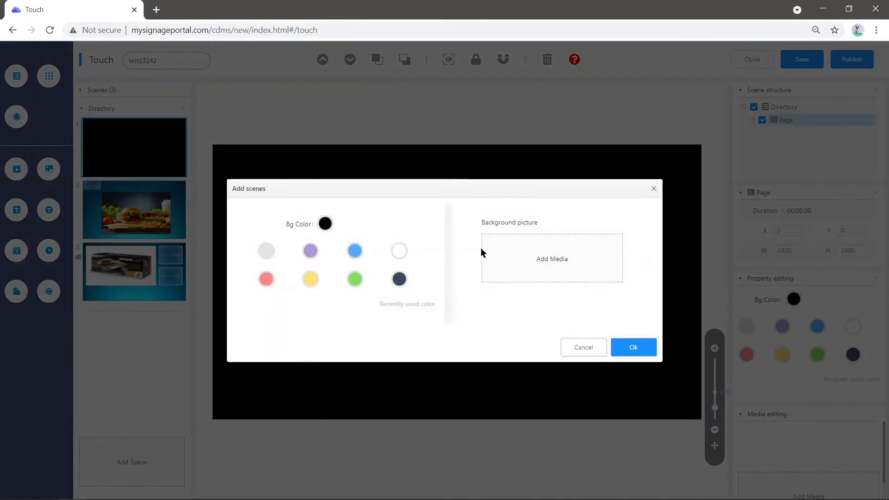
{"action": "left_click", "coordinate": [556, 262]}
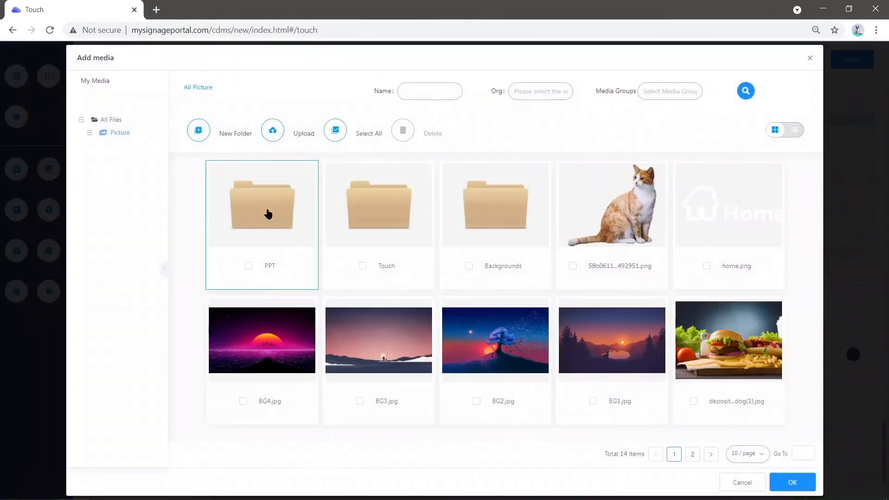
{"action": "double_click", "coordinate": [370, 210]}
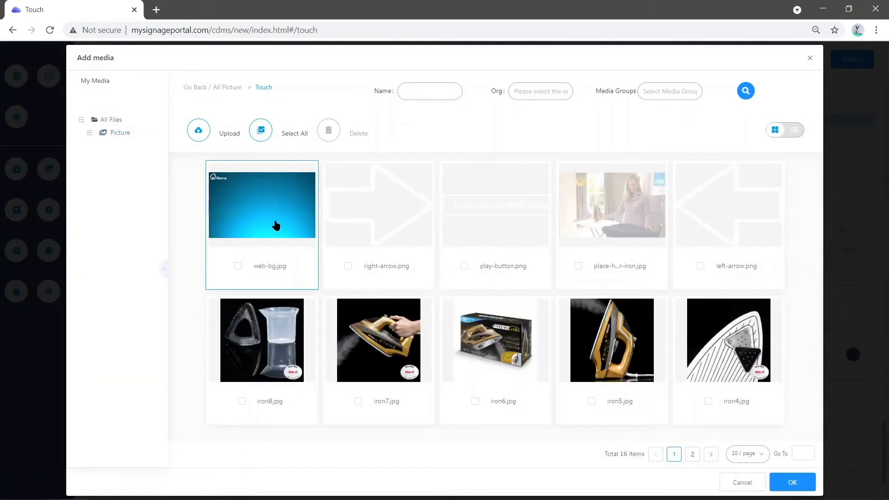
{"action": "left_click", "coordinate": [268, 223]}
{"action": "left_click", "coordinate": [788, 482]}
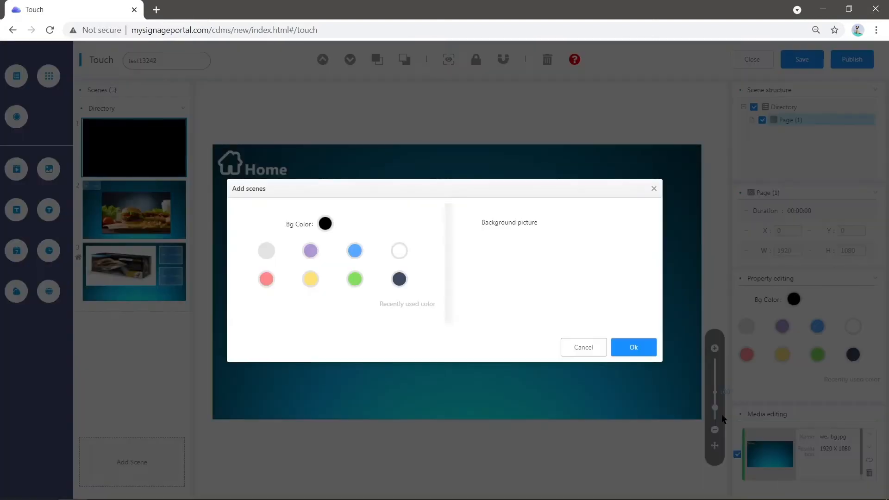
{"action": "left_click", "coordinate": [640, 348]}
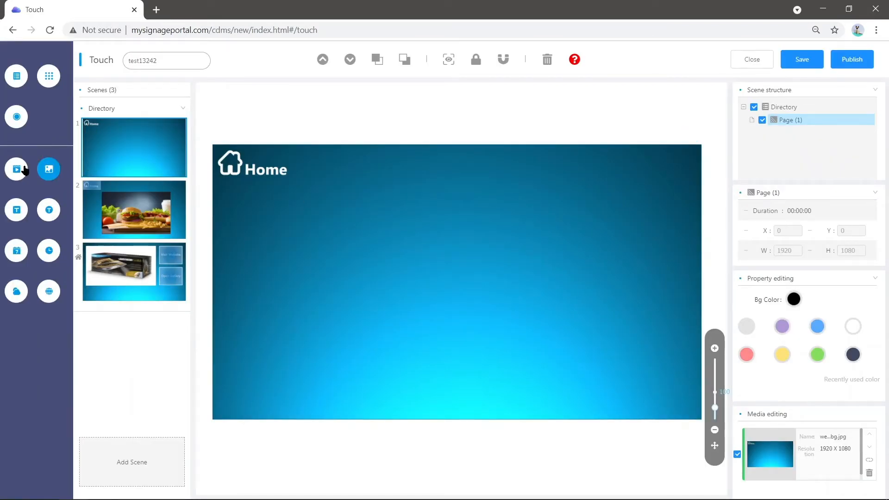
- Add a button over the Home graphic on the new scene and resize it to about 347 by 169
{"action": "left_click", "coordinate": [16, 116]}
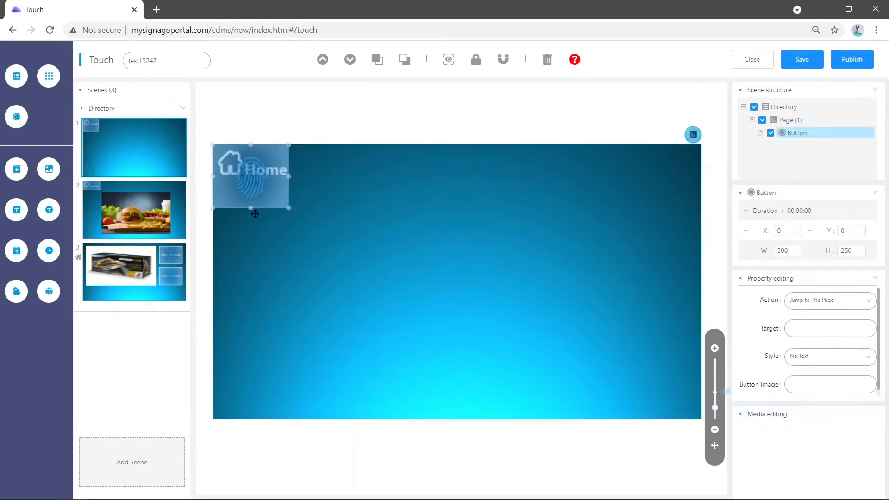
{"action": "left_click_drag", "start_coordinate": [255, 213], "coordinate": [252, 187]}
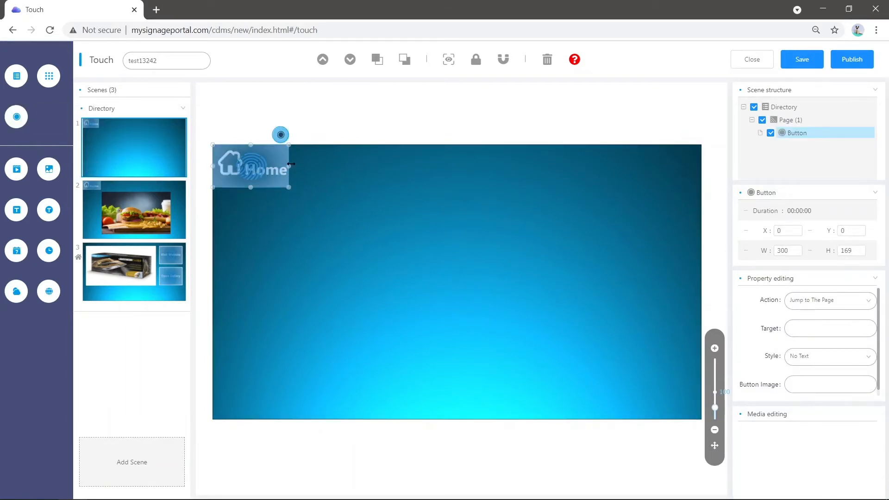
{"action": "left_click", "coordinate": [294, 164]}
{"action": "left_click", "coordinate": [288, 165]}
{"action": "left_click_drag", "start_coordinate": [288, 165], "coordinate": [301, 166]}
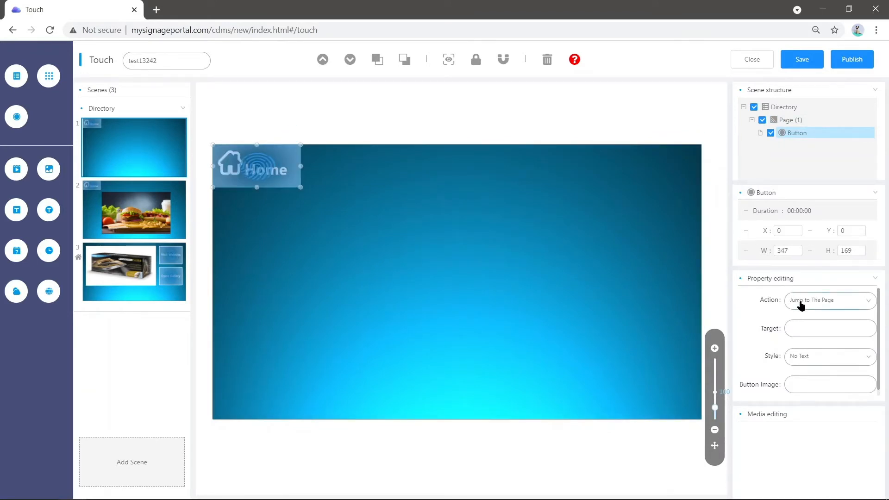
- Set the Home button's jump target to the Homepage page
{"action": "scroll", "coordinate": [817, 318], "scroll_direction": "down", "scroll_amount": 1}
{"action": "left_click", "coordinate": [817, 321]}
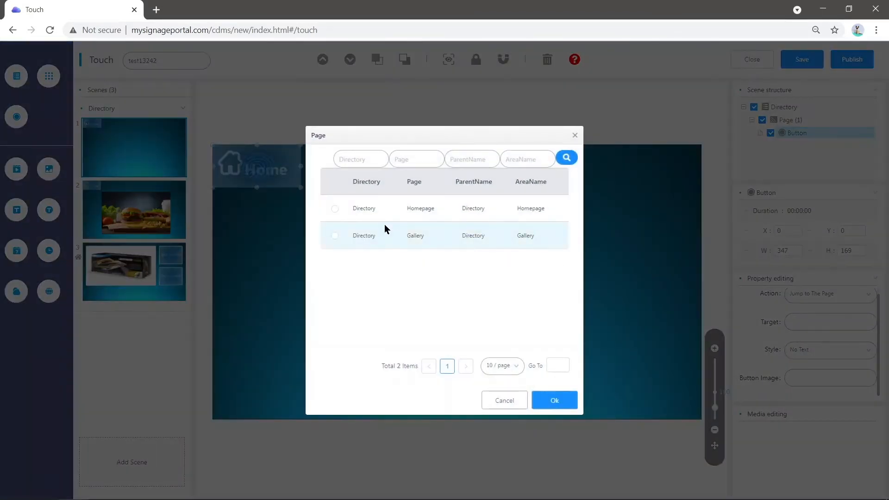
{"action": "left_click", "coordinate": [374, 207]}
{"action": "left_click", "coordinate": [555, 398]}
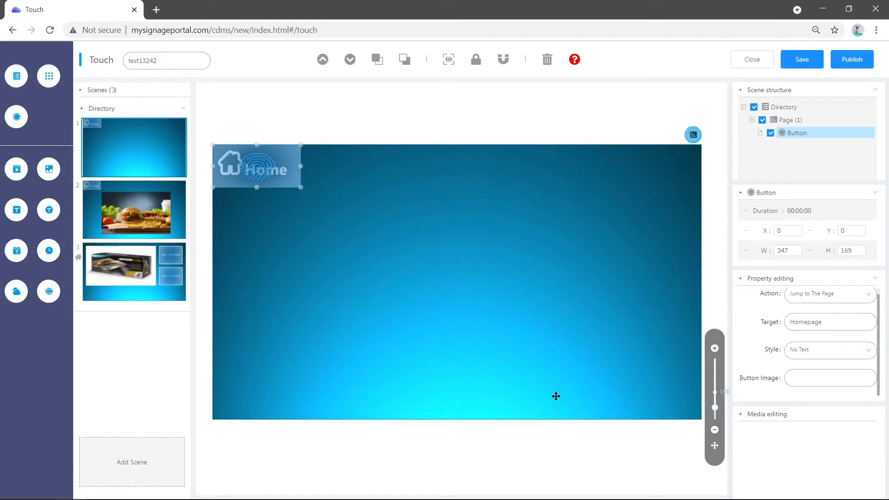
{"action": "left_click", "coordinate": [377, 231]}
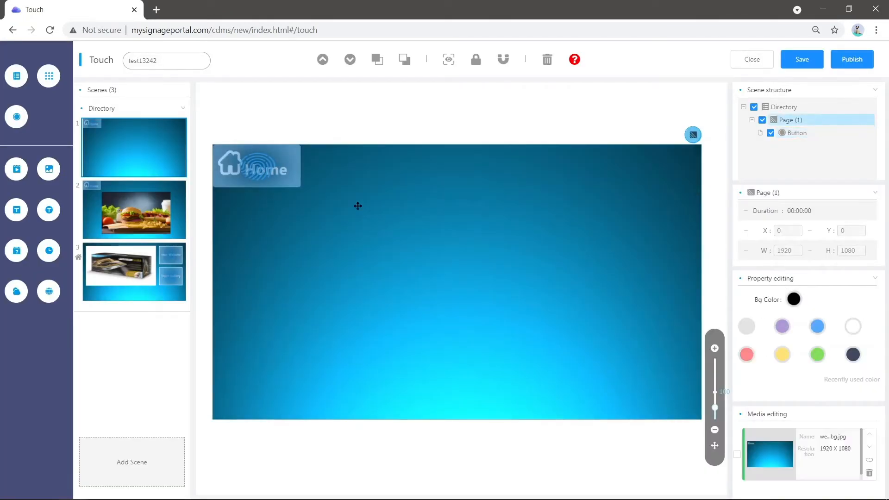
{"action": "left_click", "coordinate": [54, 293]}
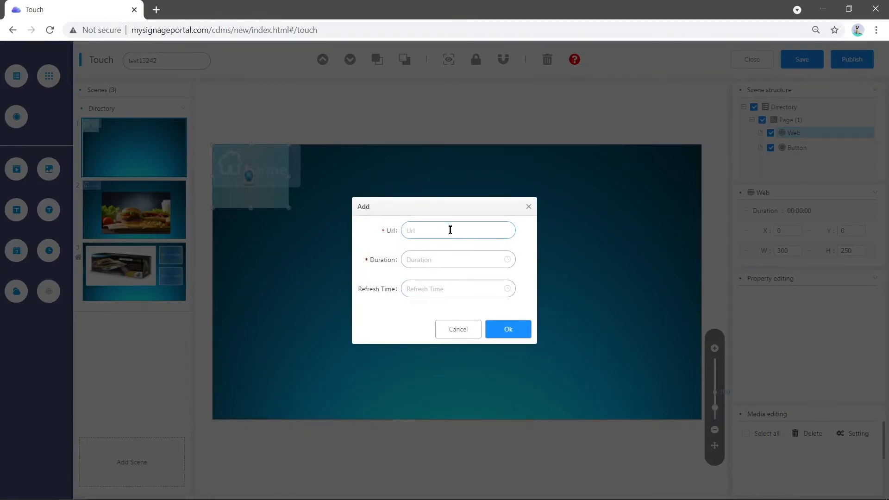
{"action": "left_click", "coordinate": [431, 227]}
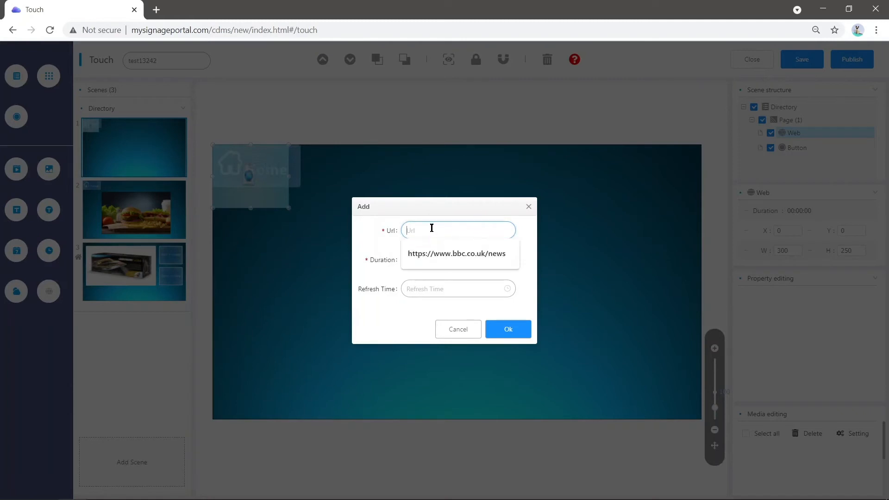
{"action": "left_click", "coordinate": [444, 255]}
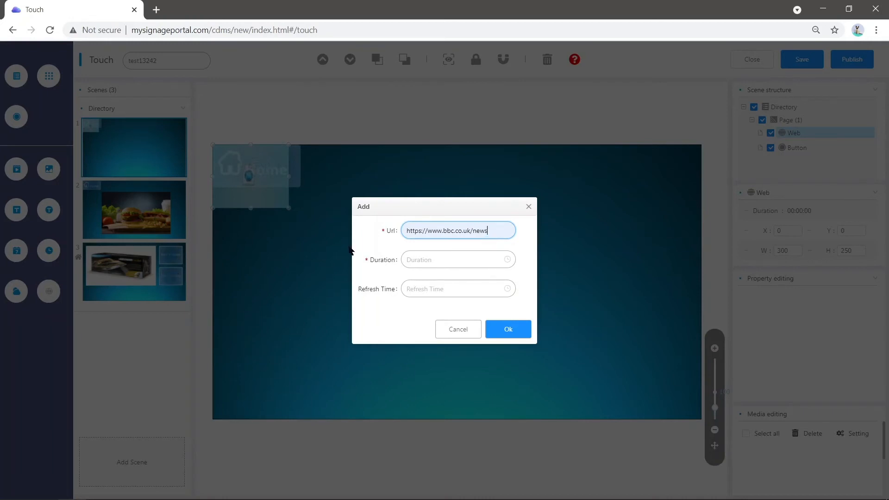
{"action": "left_click", "coordinate": [438, 263]}
{"action": "scroll", "coordinate": [415, 343], "scroll_direction": "down", "scroll_amount": 5}
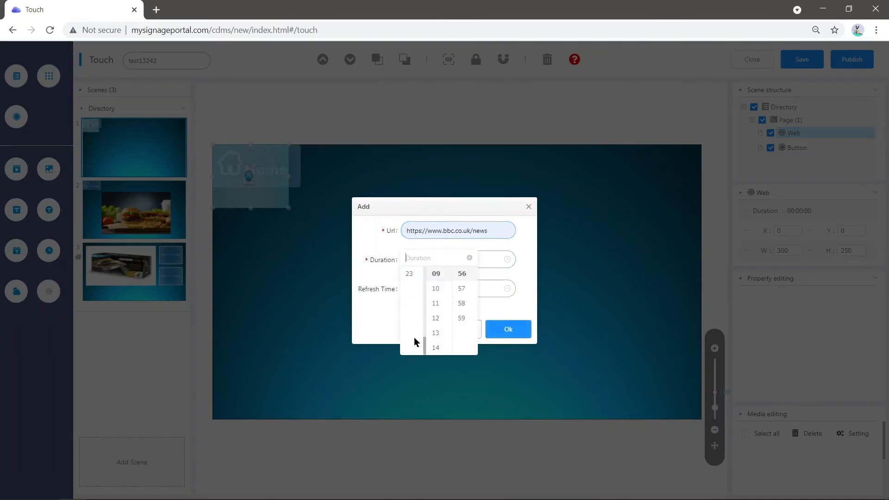
{"action": "left_click", "coordinate": [411, 274]}
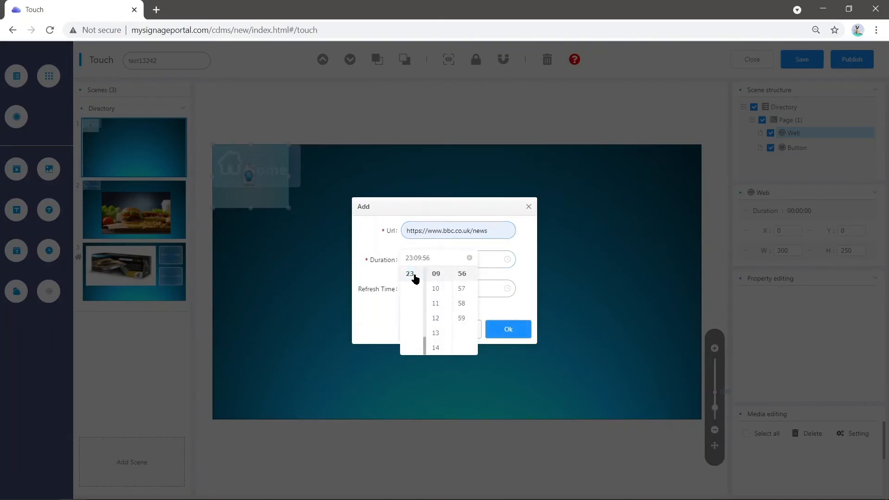
{"action": "left_click", "coordinate": [515, 329]}
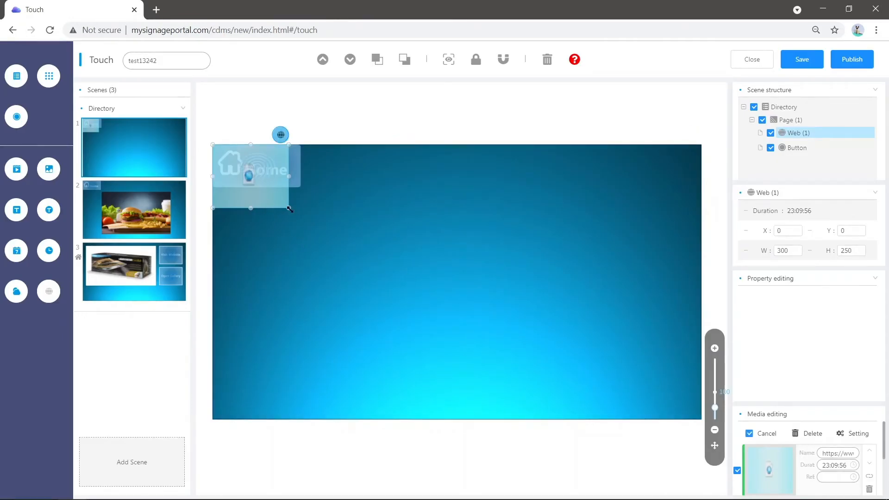
{"action": "left_click_drag", "start_coordinate": [280, 205], "coordinate": [746, 441]}
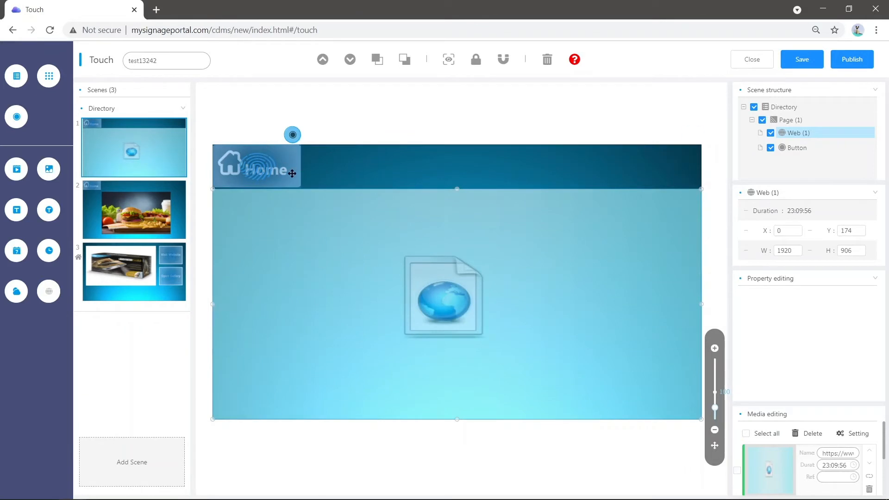
{"action": "left_click", "coordinate": [634, 167]}
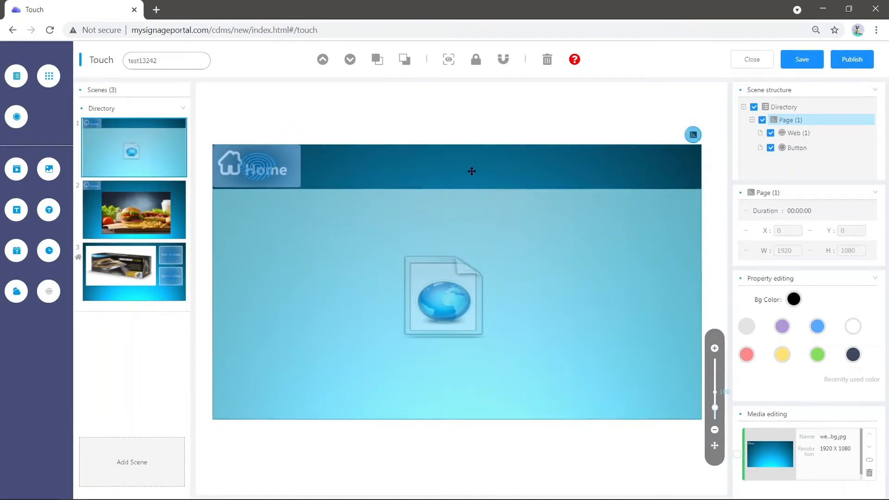
- Rename the new scene's page as Webpage in the scene structure
{"action": "right_click", "coordinate": [786, 124]}
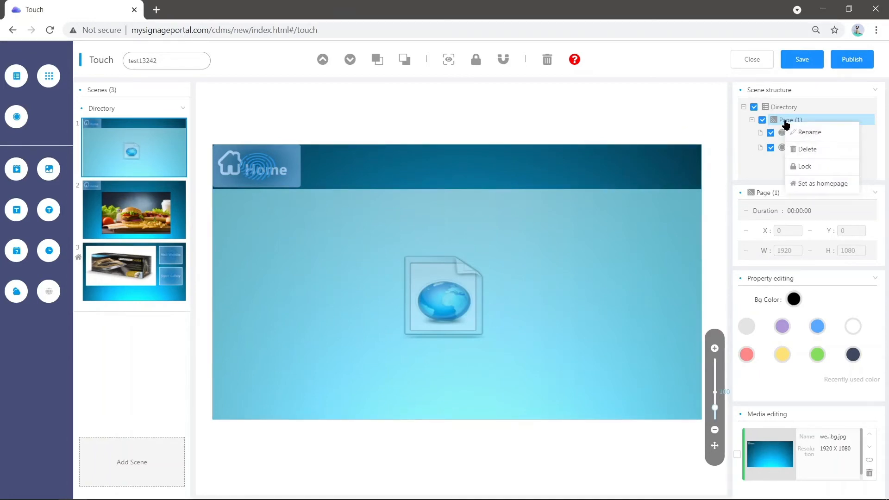
{"action": "left_click", "coordinate": [815, 133]}
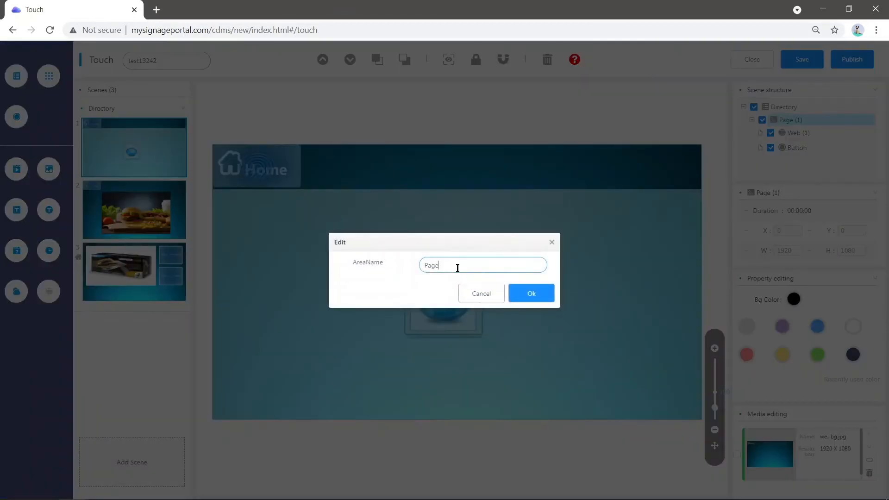
{"action": "key", "text": "BackSpace"}
{"action": "key", "text": "BackSpace"}
{"action": "type", "text": "Webp"}
{"action": "left_click", "coordinate": [529, 297]}
- On the homepage scene, set the Visit Website button's jump target to the Webpage page
{"action": "left_click", "coordinate": [152, 270]}
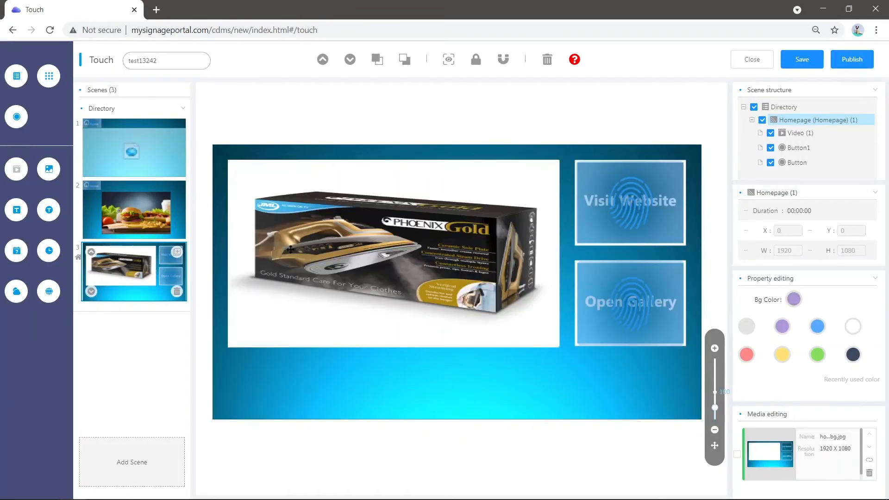
{"action": "left_click", "coordinate": [624, 196]}
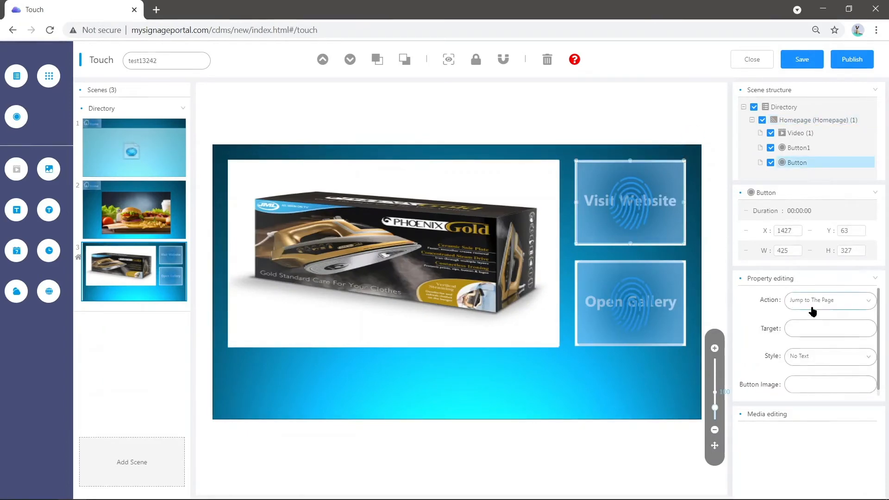
{"action": "left_click", "coordinate": [805, 338]}
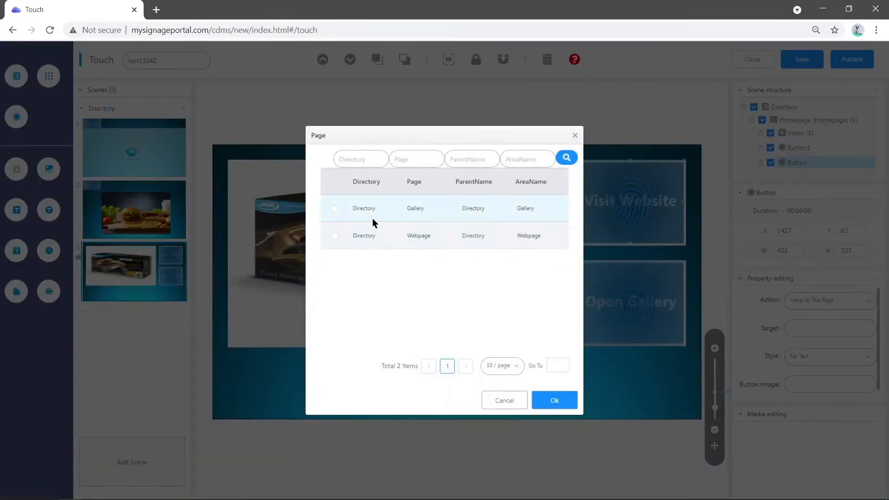
{"action": "left_click", "coordinate": [359, 238]}
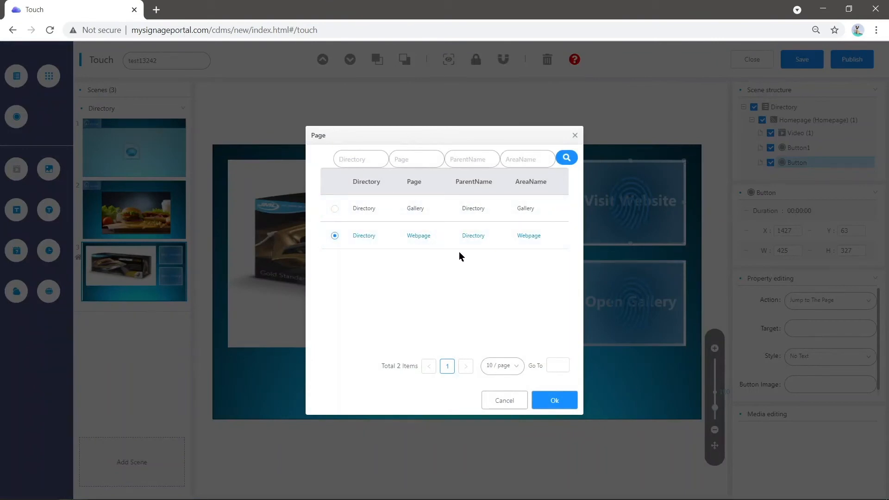
{"action": "left_click", "coordinate": [564, 402]}
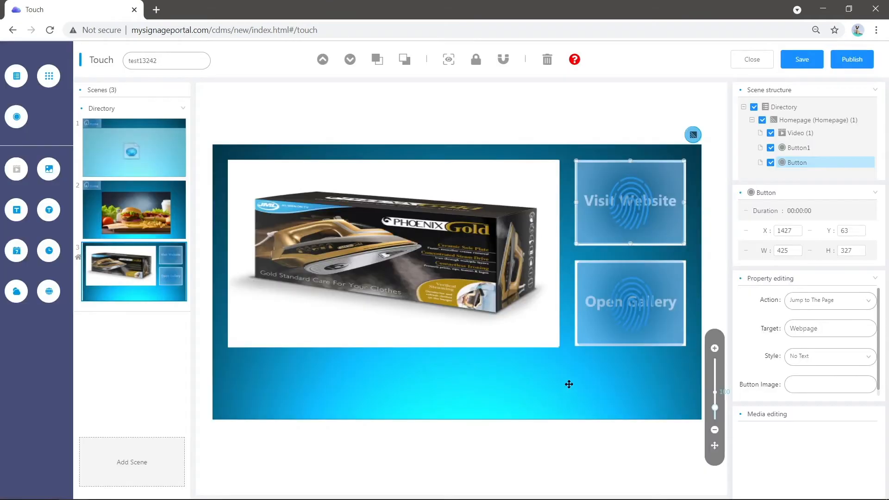
{"action": "left_click", "coordinate": [490, 371]}
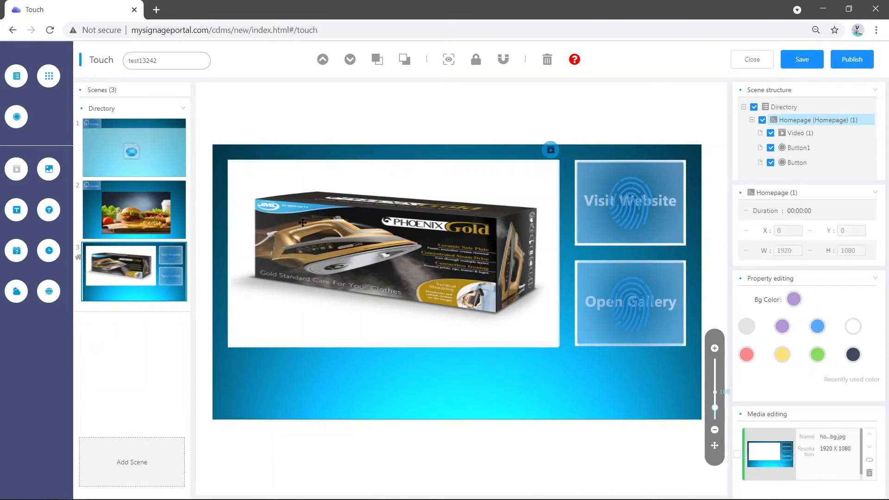
- Add a button below the homepage video, about 1299 by 160 in size, at about X 64, Y 829
{"action": "left_click", "coordinate": [26, 116]}
{"action": "left_click_drag", "start_coordinate": [250, 176], "coordinate": [267, 386]}
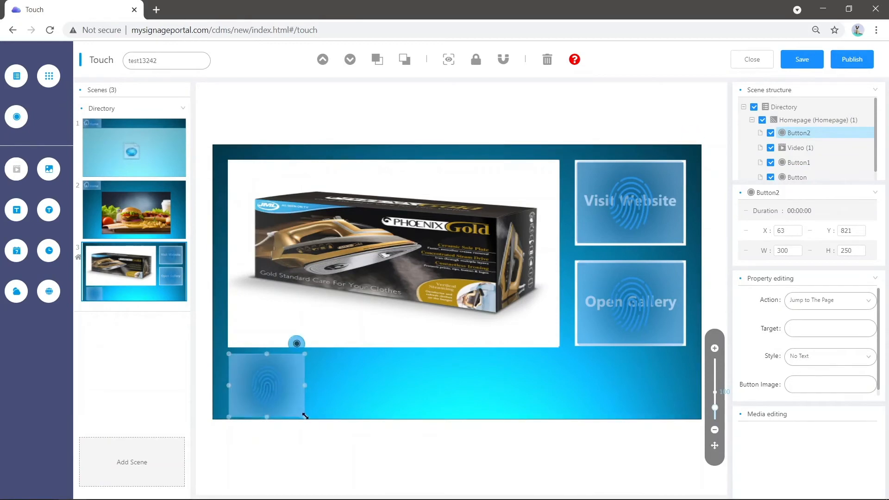
{"action": "left_click_drag", "start_coordinate": [305, 416], "coordinate": [559, 393]}
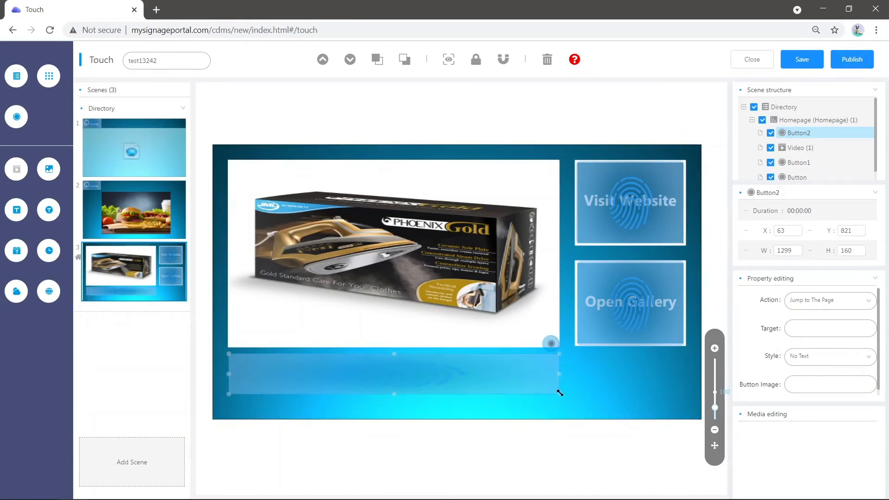
{"action": "left_click_drag", "start_coordinate": [472, 369], "coordinate": [472, 370]}
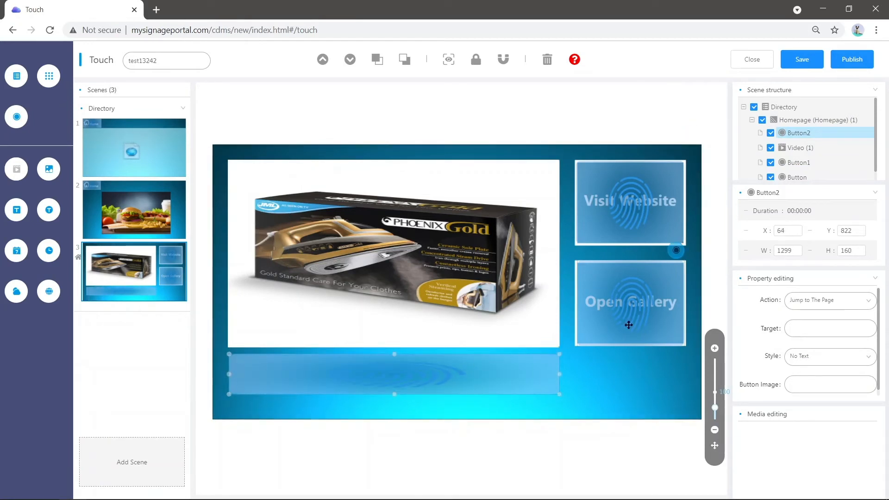
{"action": "scroll", "coordinate": [813, 357], "scroll_direction": "down", "scroll_amount": 1}
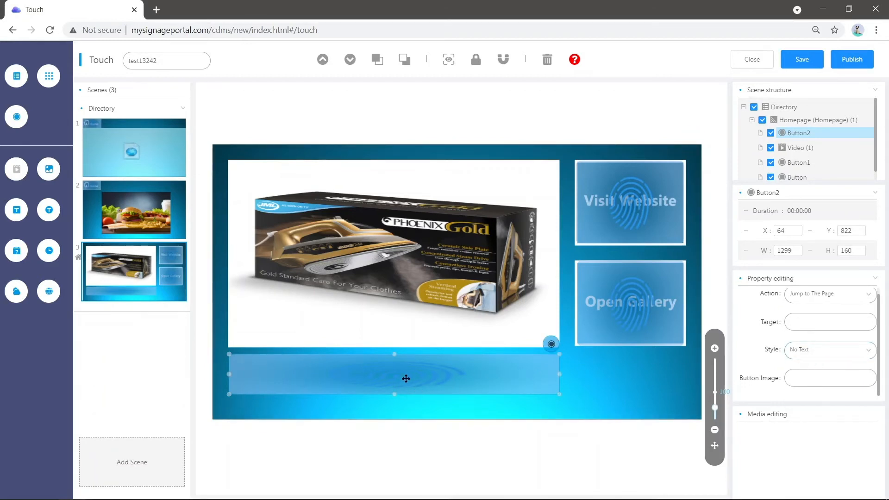
{"action": "left_click_drag", "start_coordinate": [407, 377], "coordinate": [407, 379]}
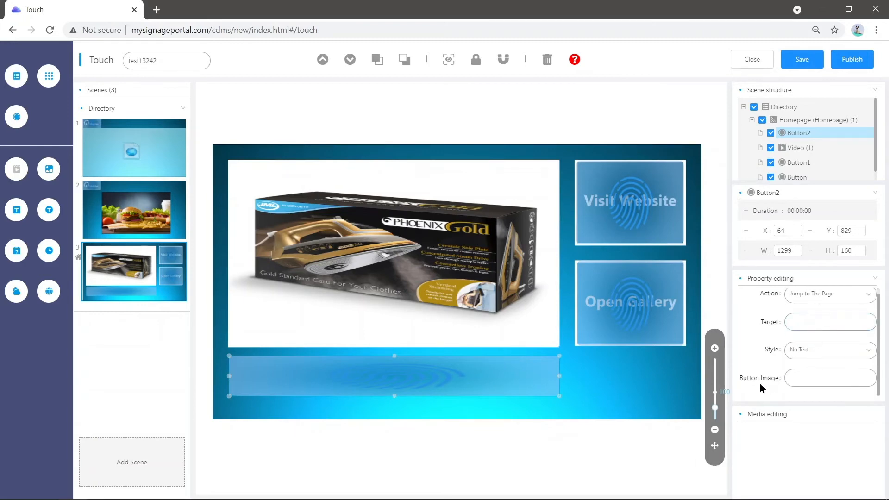
- Use play-button.png from the Touch picture folder as the image of the button below the homepage video
{"action": "left_click", "coordinate": [814, 380]}
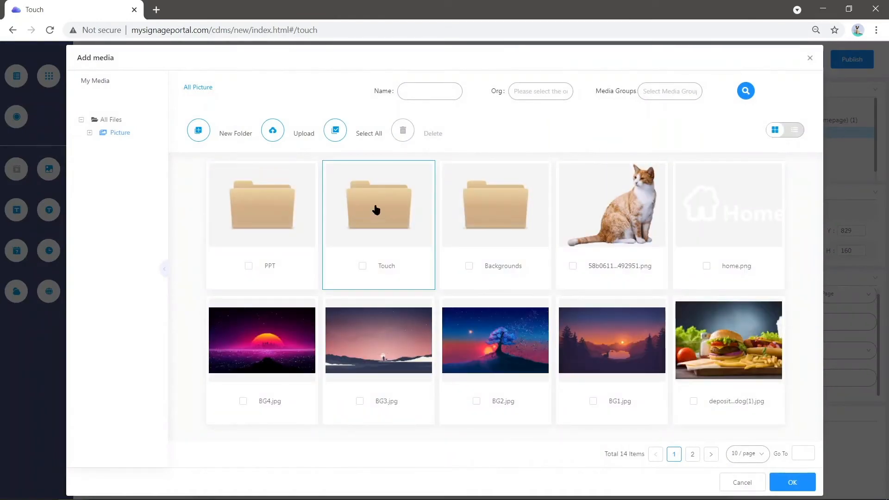
{"action": "double_click", "coordinate": [375, 209]}
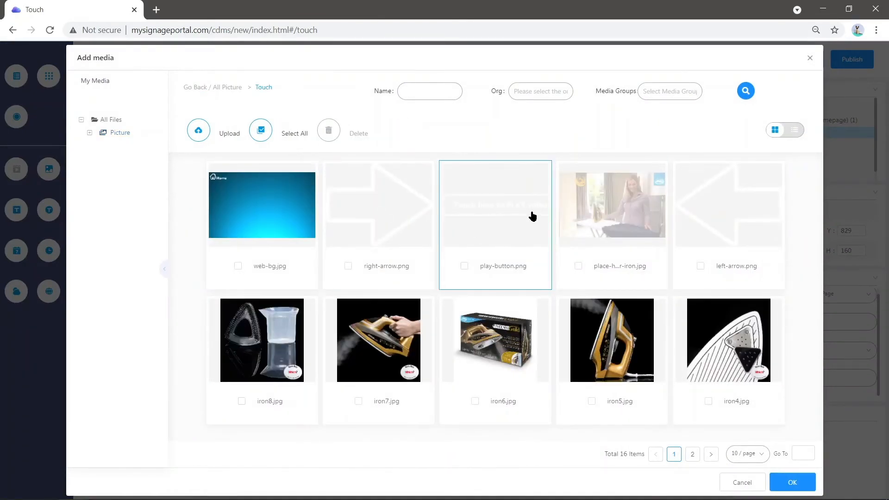
{"action": "left_click", "coordinate": [519, 220]}
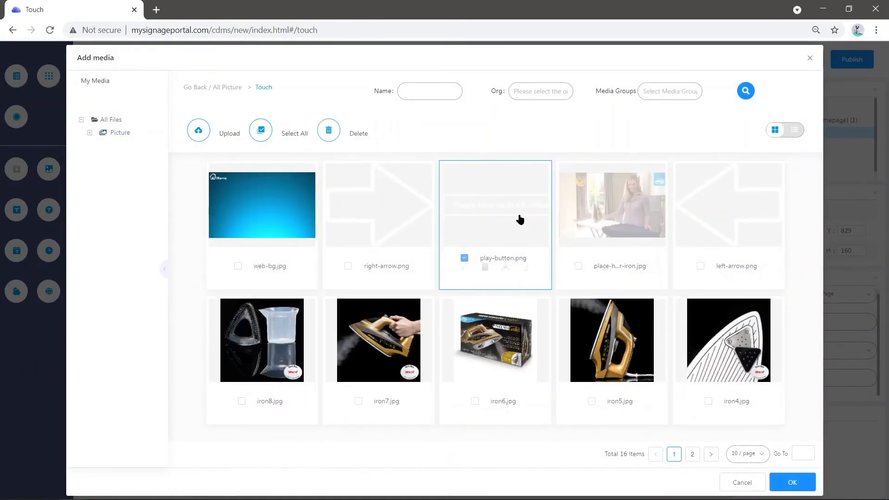
{"action": "left_click", "coordinate": [791, 484]}
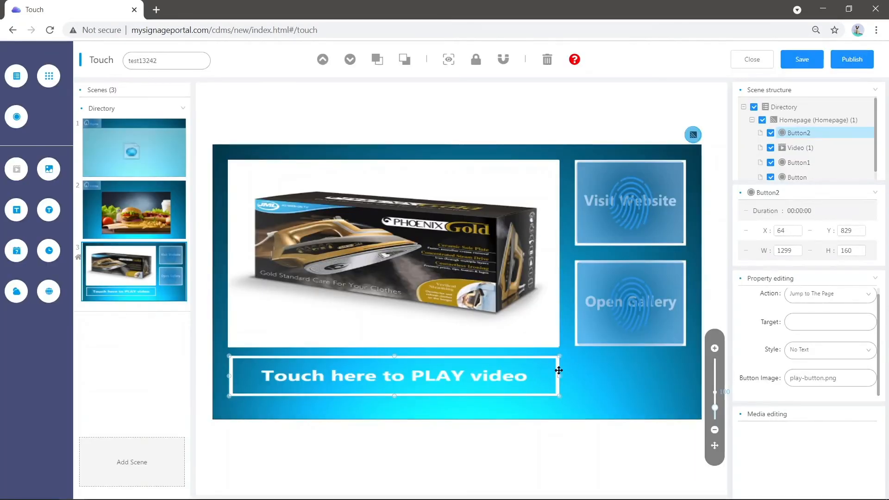
- Resize the play button to about 1299 by 180 and position it at about X 64, Y 825
{"action": "left_click_drag", "start_coordinate": [432, 373], "coordinate": [431, 370]}
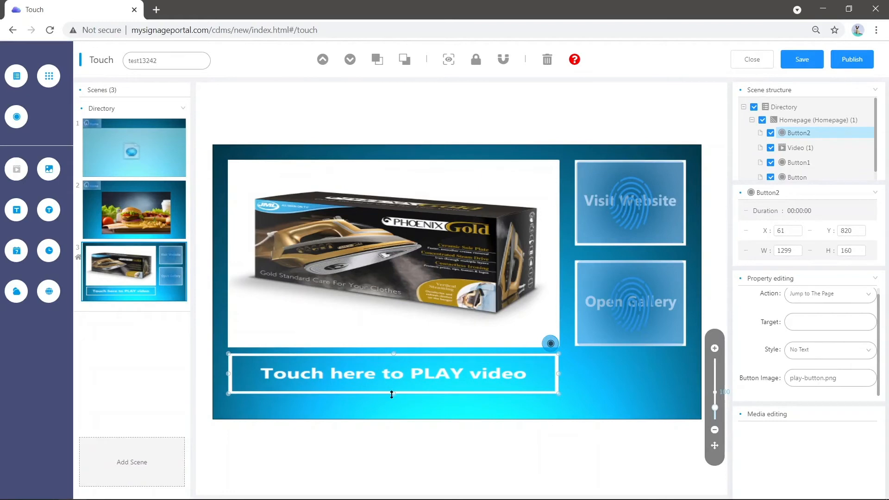
{"action": "left_click_drag", "start_coordinate": [392, 394], "coordinate": [428, 385]}
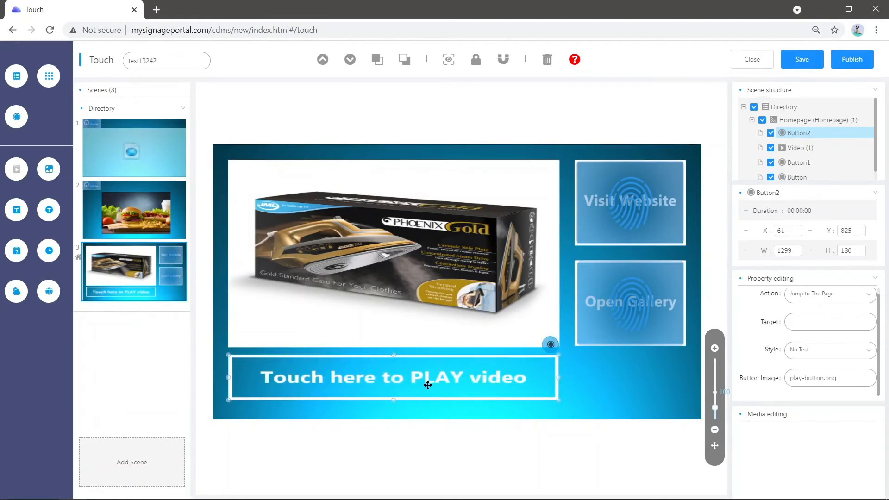
{"action": "left_click", "coordinate": [430, 413]}
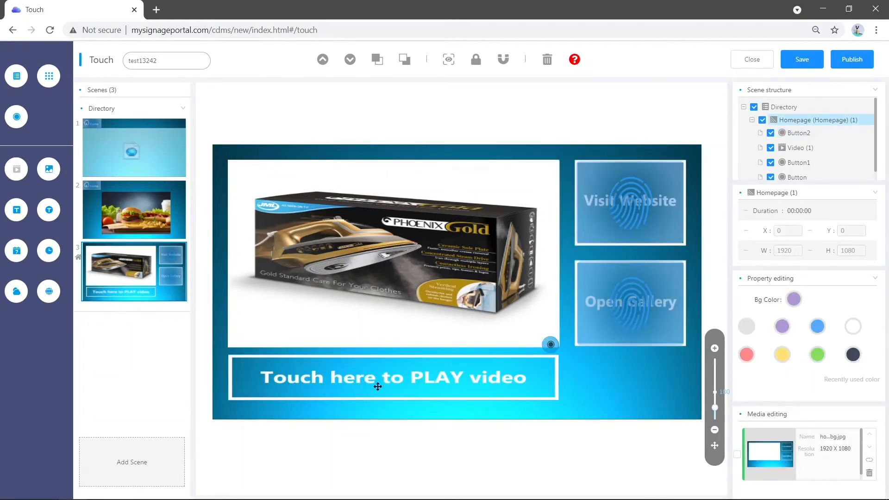
{"action": "left_click", "coordinate": [458, 374]}
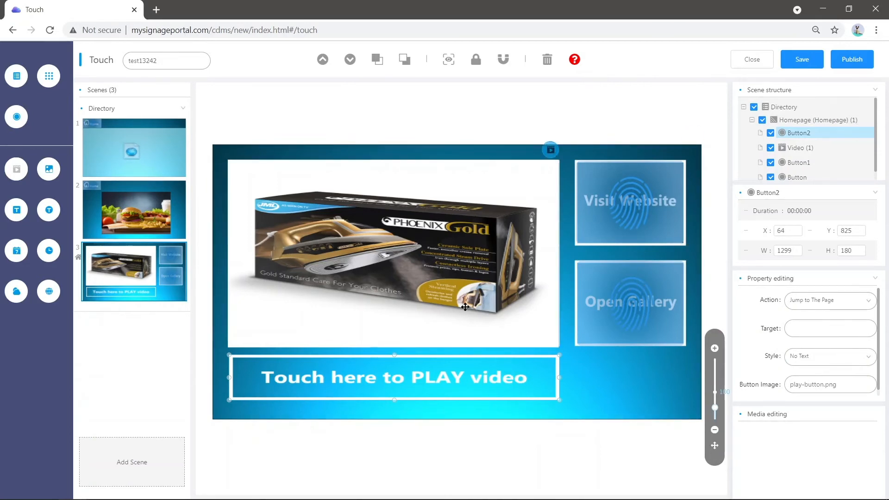
- Set the play button's action to Play in Media Zone, targeting the homepage's Video area
{"action": "left_click", "coordinate": [348, 202]}
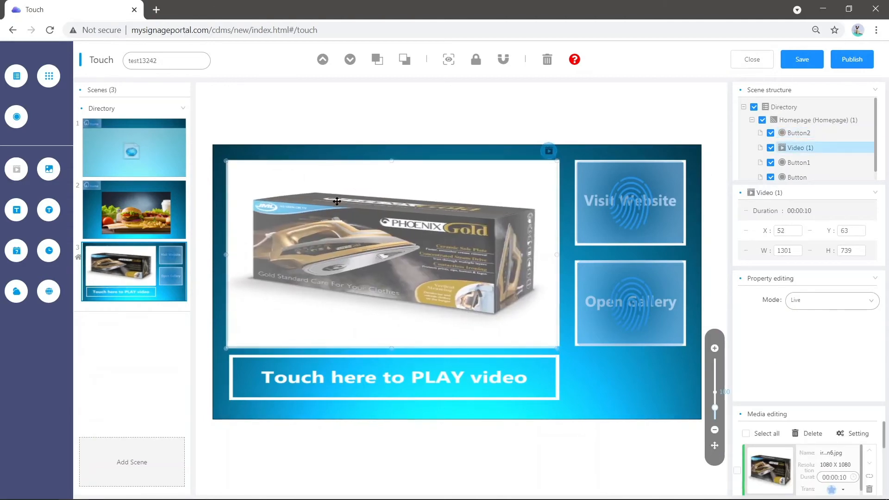
{"action": "left_click", "coordinate": [520, 377]}
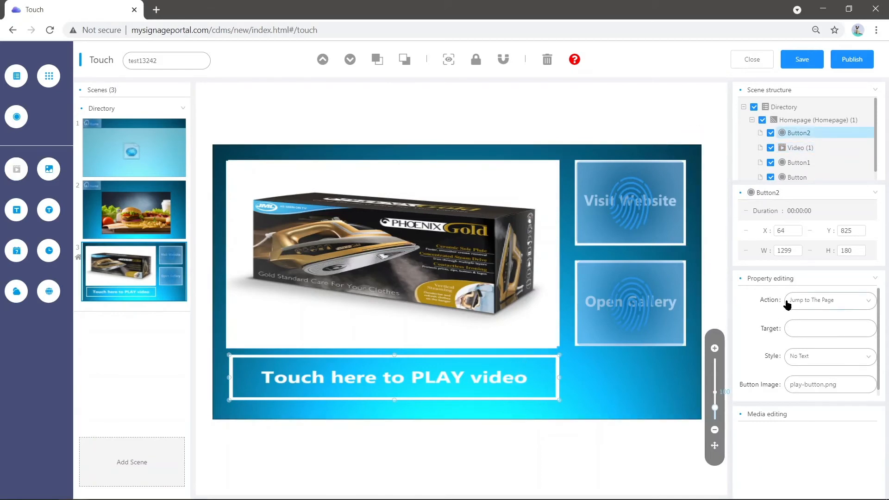
{"action": "left_click", "coordinate": [808, 307]}
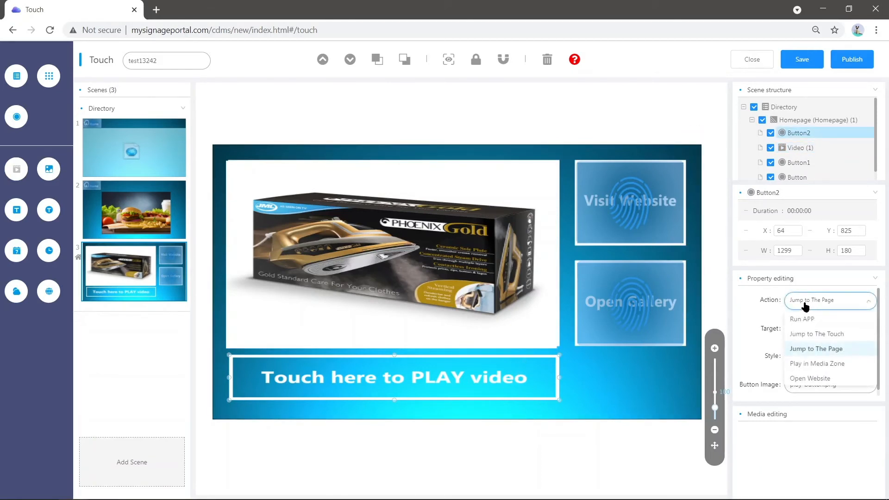
{"action": "left_click", "coordinate": [843, 366]}
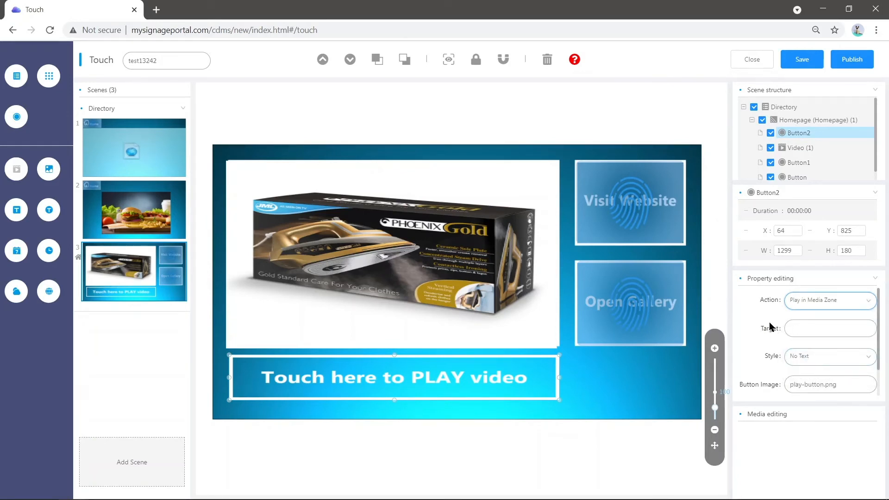
{"action": "left_click", "coordinate": [811, 330]}
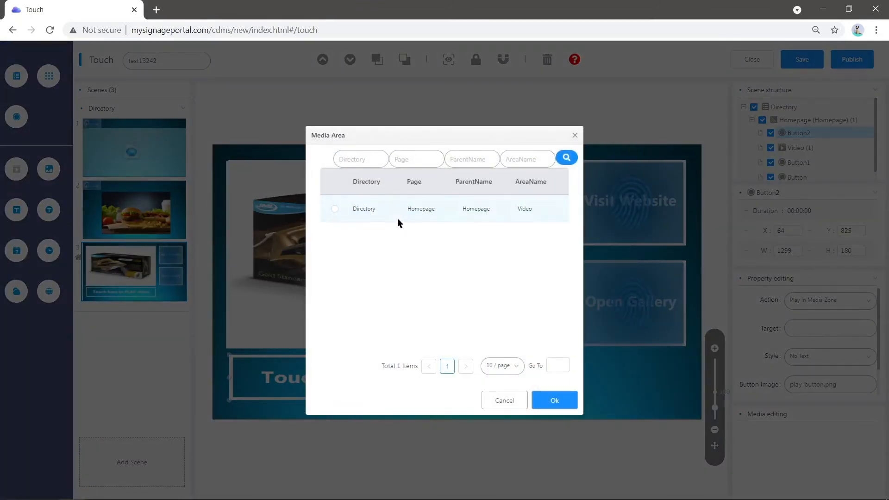
{"action": "left_click", "coordinate": [372, 211]}
{"action": "left_click", "coordinate": [554, 401]}
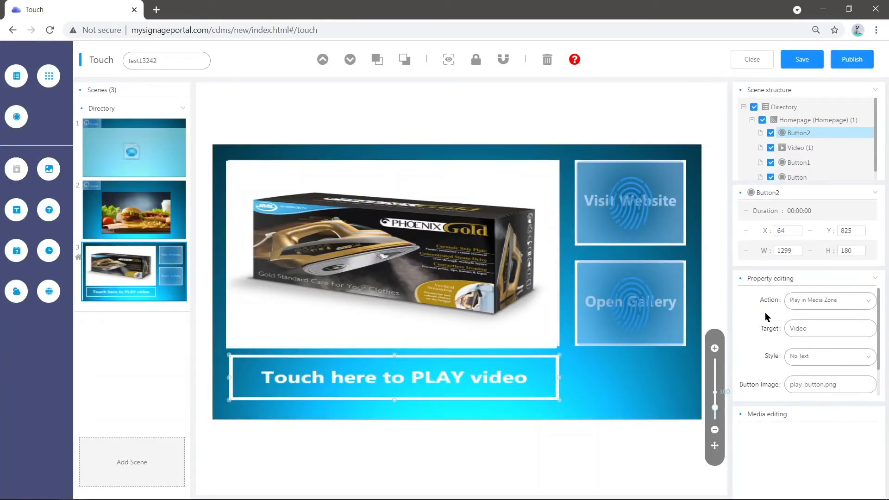
- Assign Test Video - No Sound.mp4 as the play button's media and shift the button to about X 47, Y 821
{"action": "scroll", "coordinate": [767, 319], "scroll_direction": "down", "scroll_amount": 1}
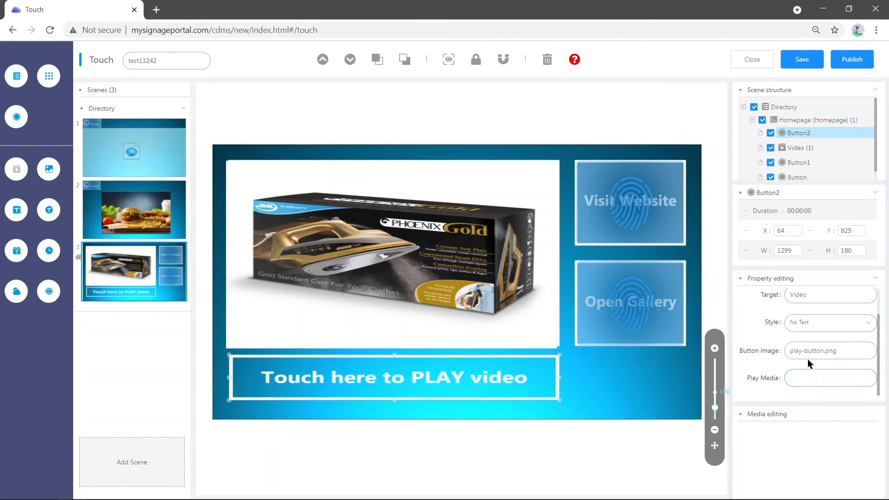
{"action": "left_click", "coordinate": [816, 379]}
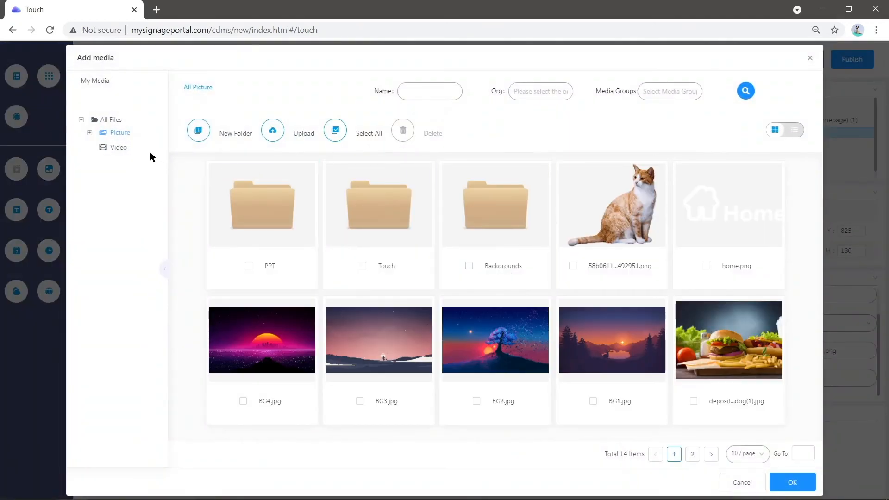
{"action": "left_click", "coordinate": [115, 150]}
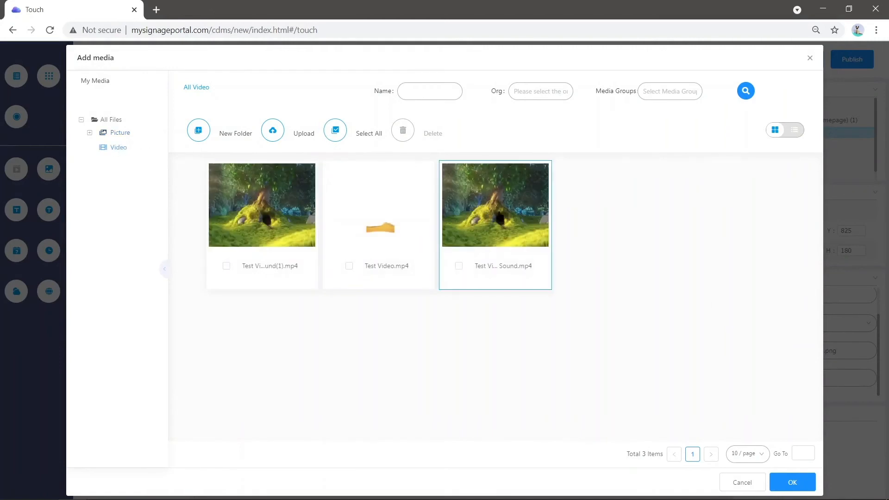
{"action": "left_click", "coordinate": [510, 221]}
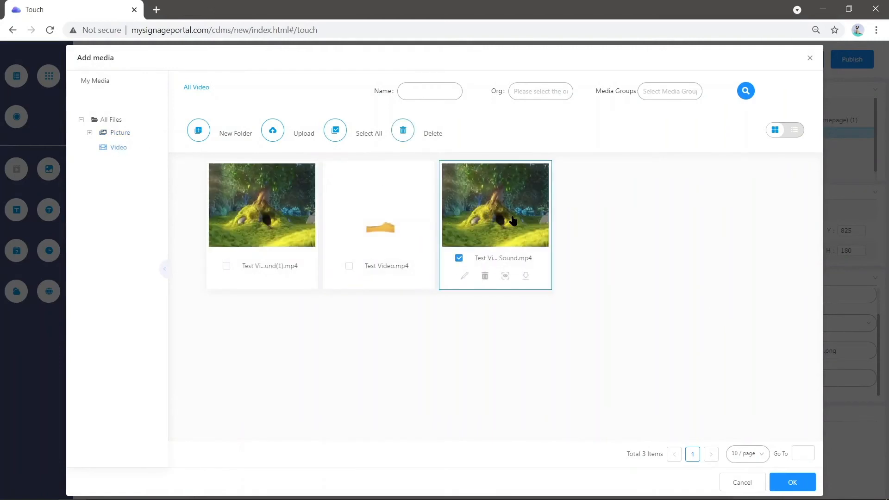
{"action": "left_click", "coordinate": [797, 480]}
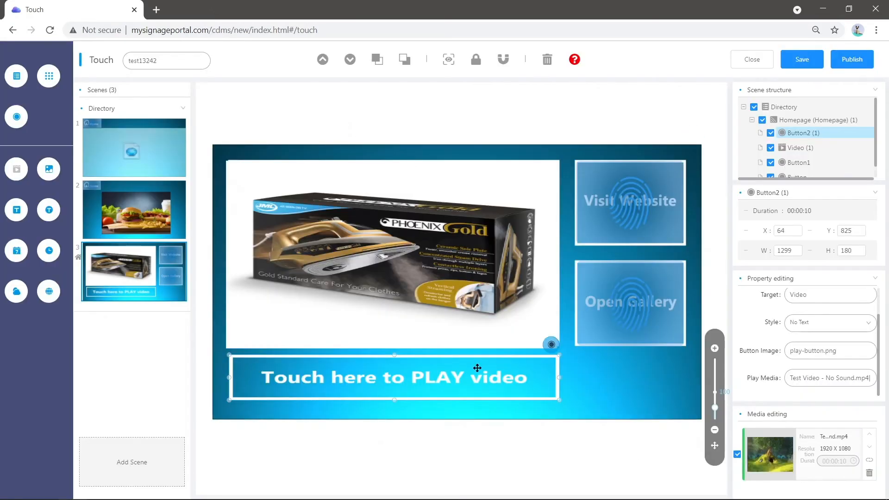
{"action": "left_click_drag", "start_coordinate": [462, 375], "coordinate": [447, 374]}
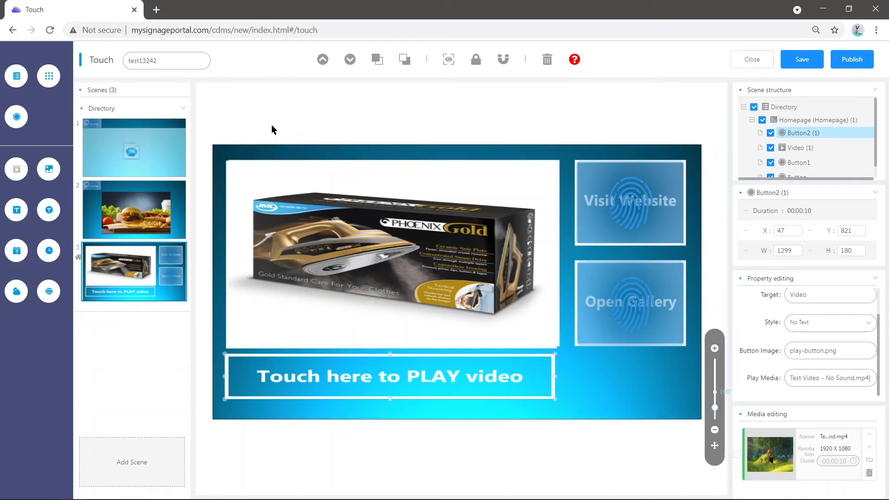
- Set the touch program's timeout action to Enter project Entrance and look at the Webpage scene before returning to the homepage
{"action": "left_click", "coordinate": [193, 61]}
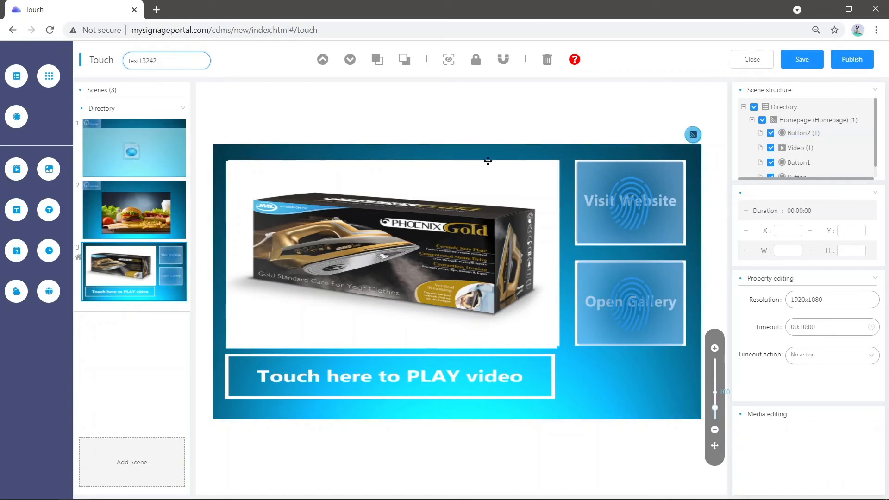
{"action": "left_click", "coordinate": [771, 193]}
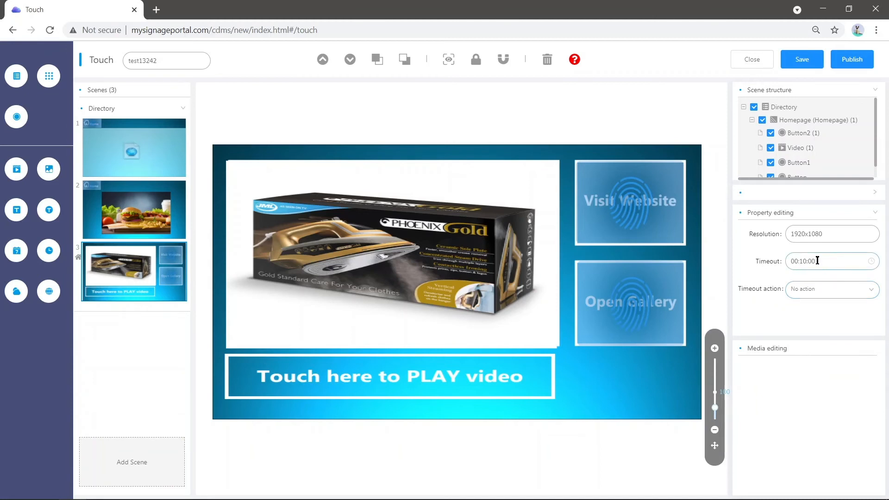
{"action": "left_click", "coordinate": [822, 291]}
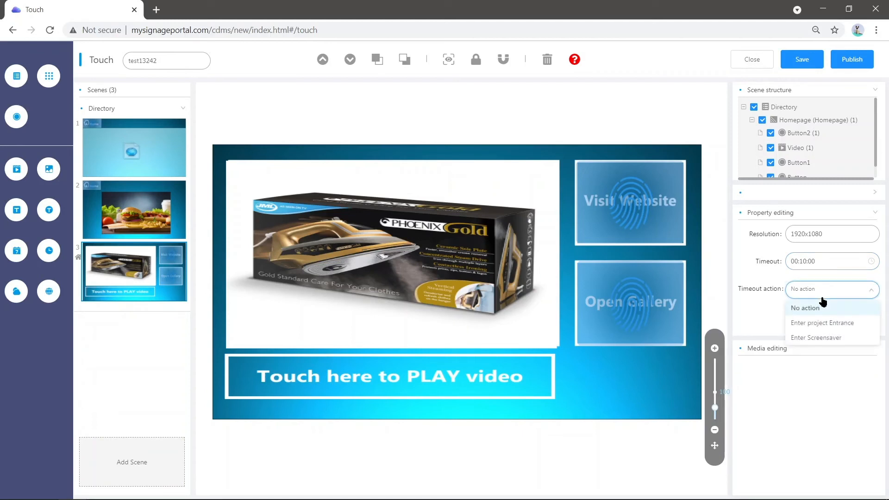
{"action": "left_click", "coordinate": [816, 327]}
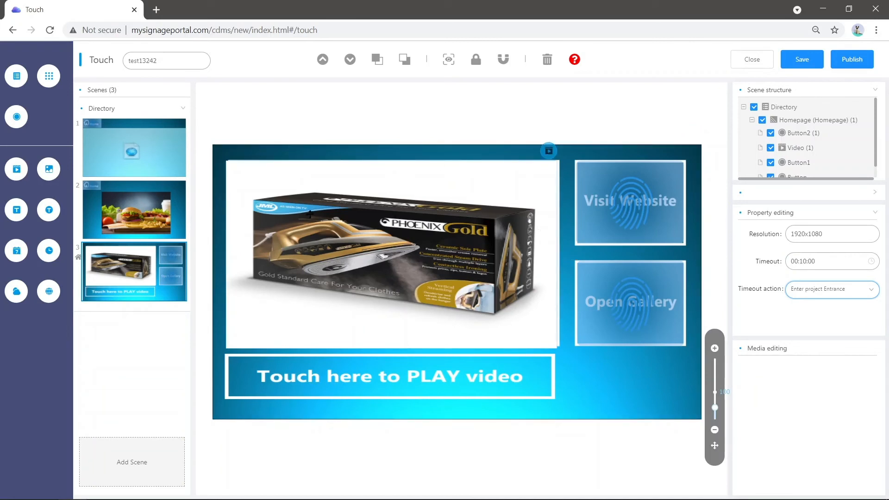
{"action": "left_click", "coordinate": [167, 163]}
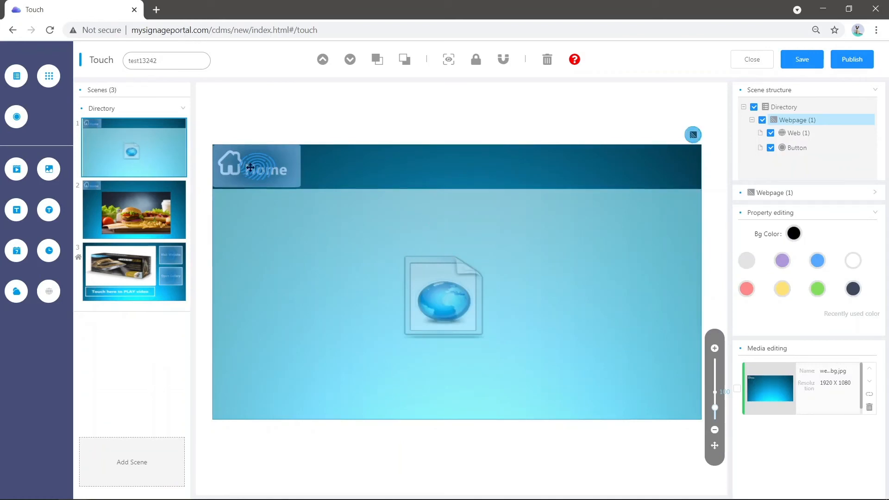
{"action": "left_click", "coordinate": [139, 273]}
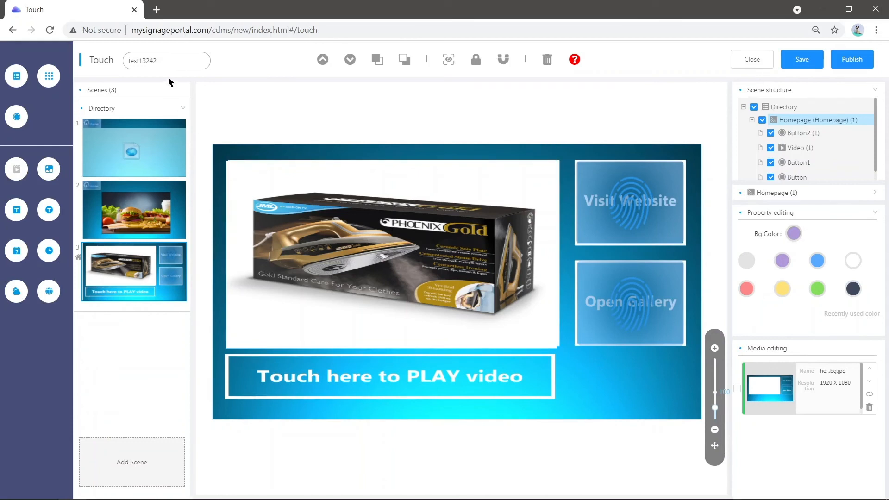
- Set the touch program's timeout action to Enter Screensaver and save the program
{"action": "left_click", "coordinate": [176, 63]}
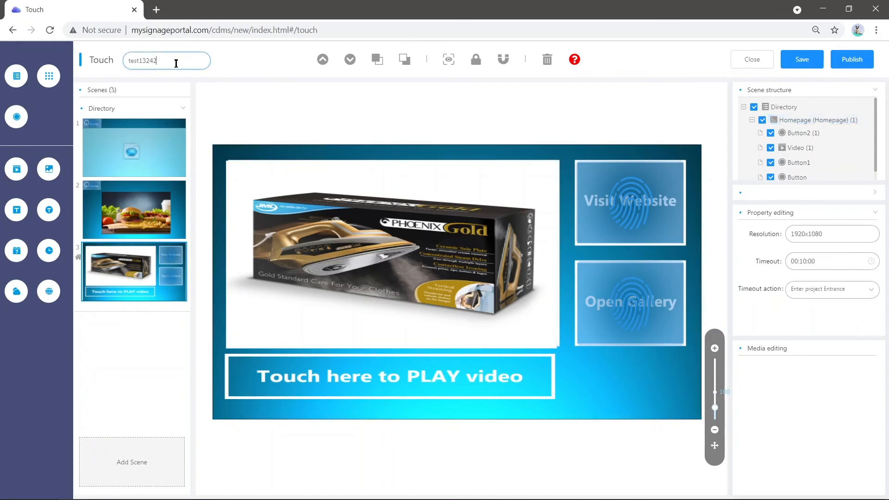
{"action": "left_click", "coordinate": [826, 290]}
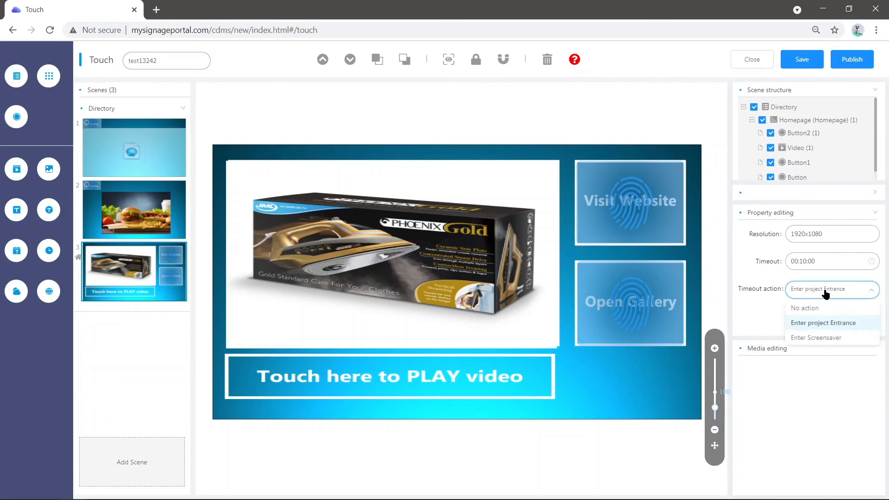
{"action": "left_click", "coordinate": [826, 339]}
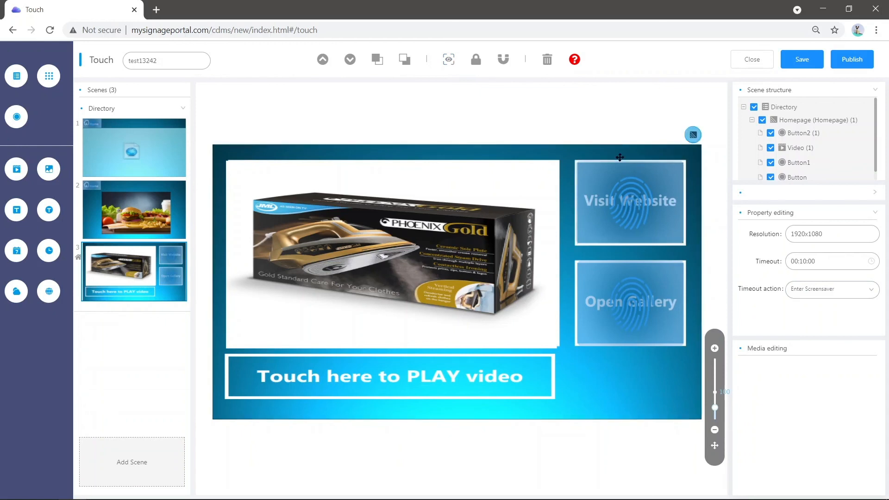
{"action": "left_click", "coordinate": [789, 65]}
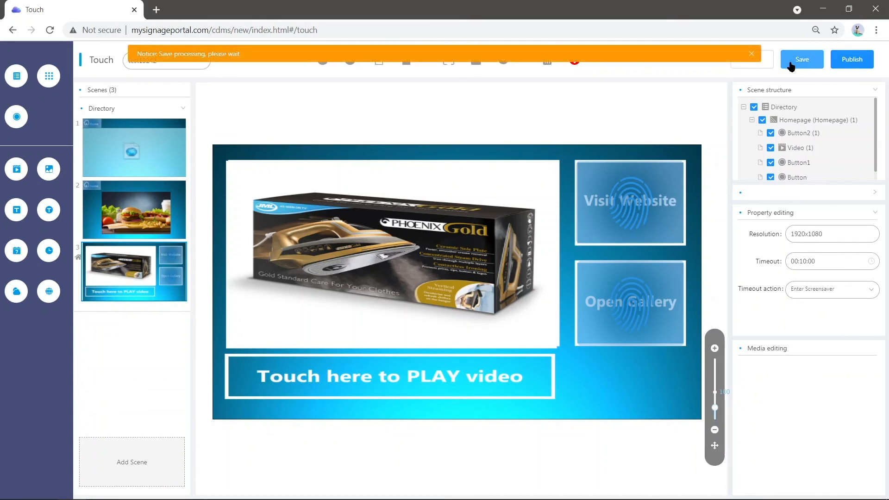
{"action": "left_click", "coordinate": [842, 67]}
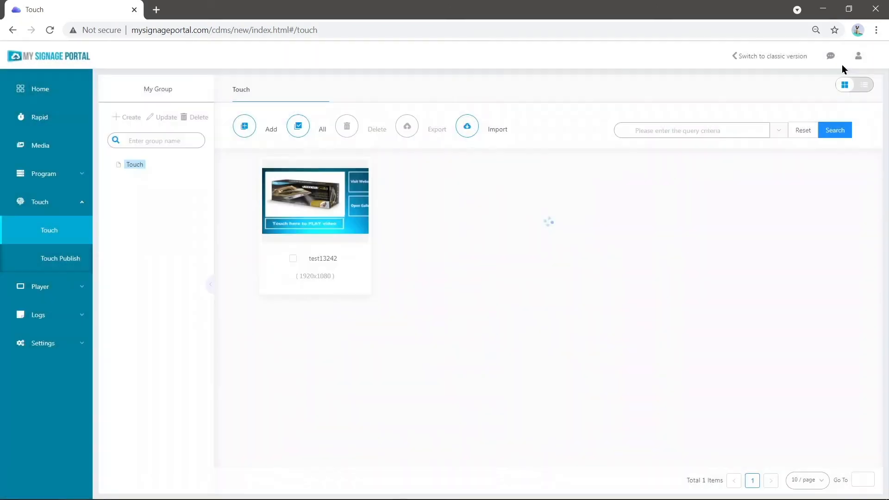